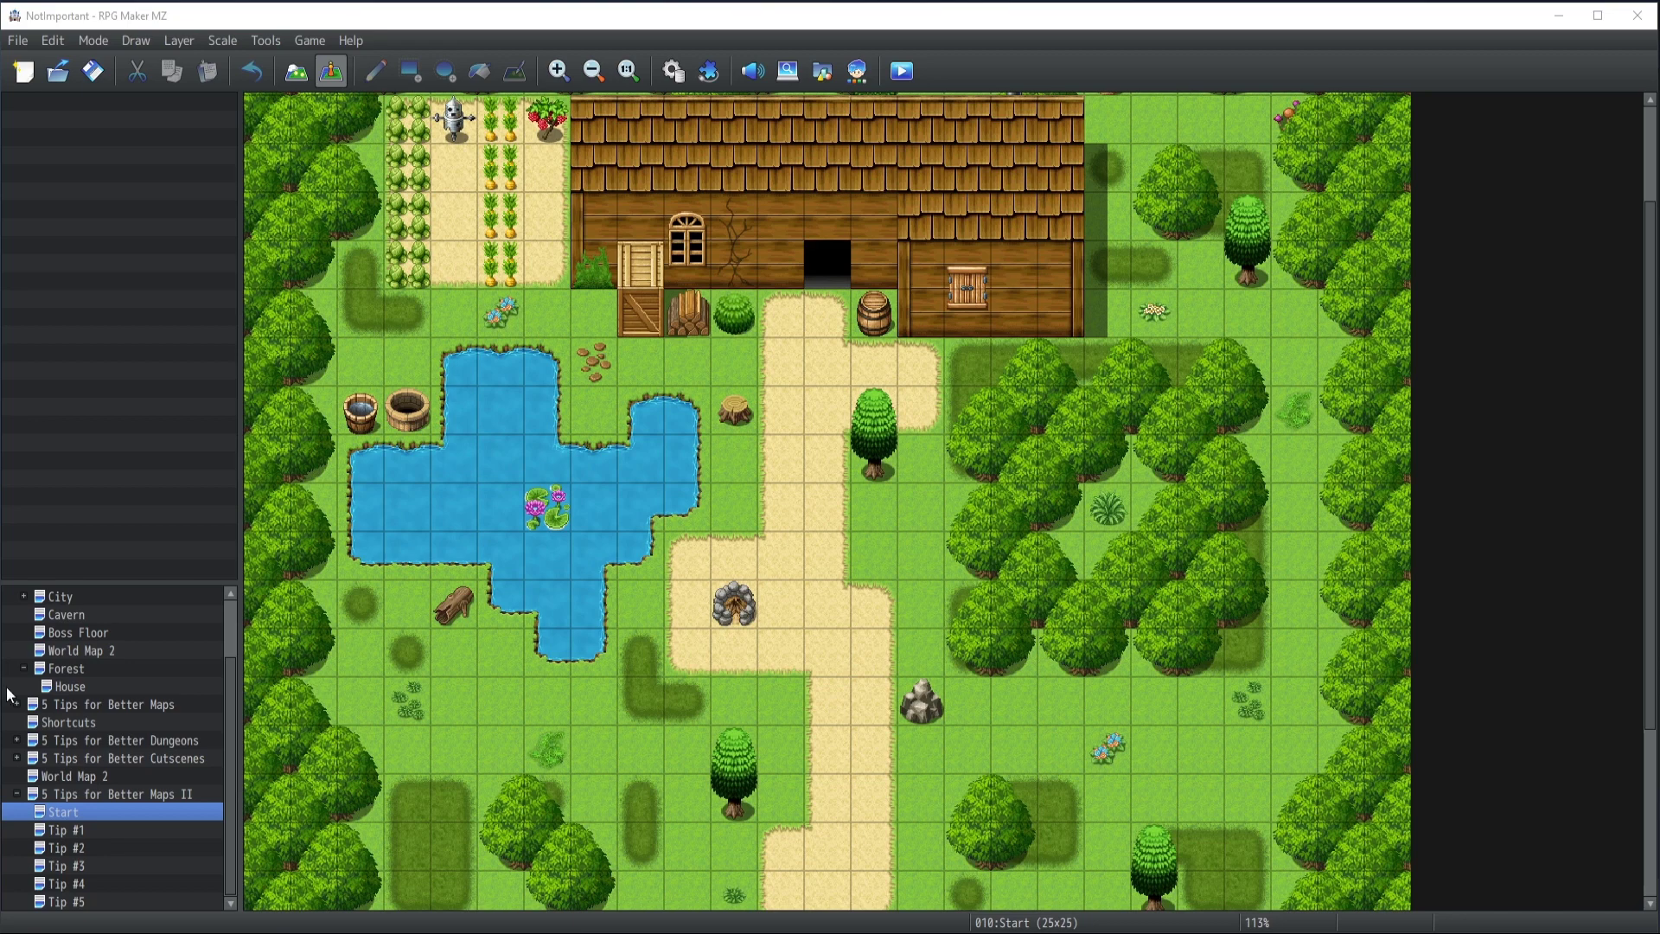
Open the Tip #1 map and set the player's starting position to tile 11,7 in front of the cabin
{"action": "left_click", "coordinate": [71, 829]}
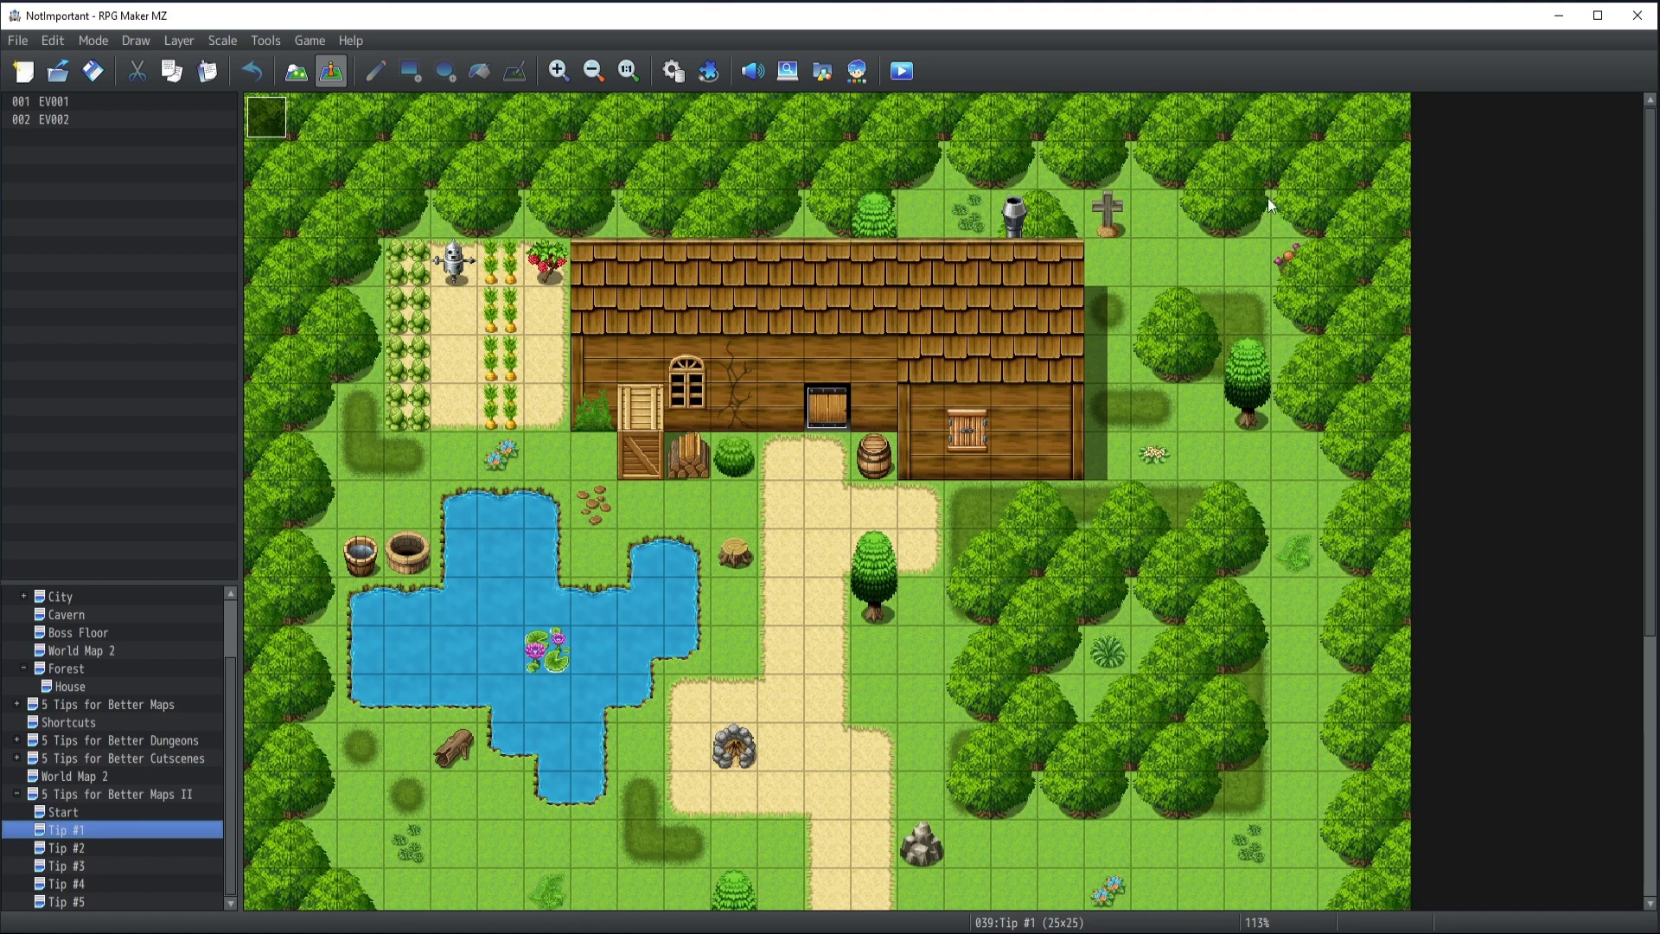
{"action": "left_click", "coordinate": [775, 449]}
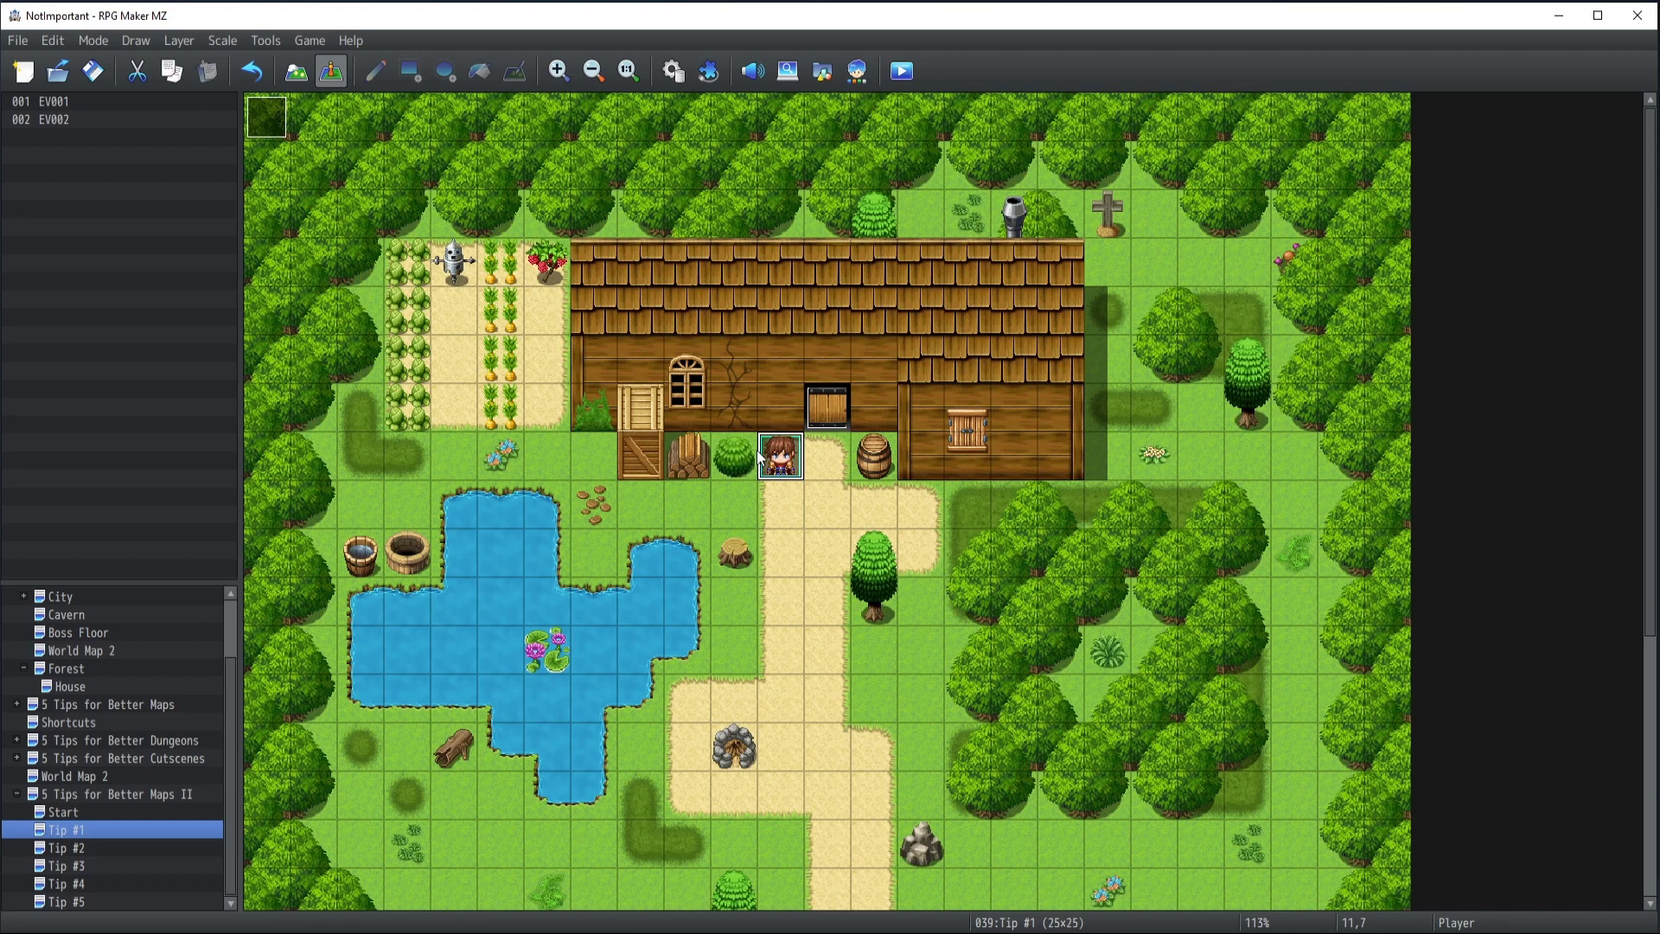
Playtest Tip #1 with a new game and walk the party right and up toward the cabin
{"action": "key", "text": "ctrl+r"}
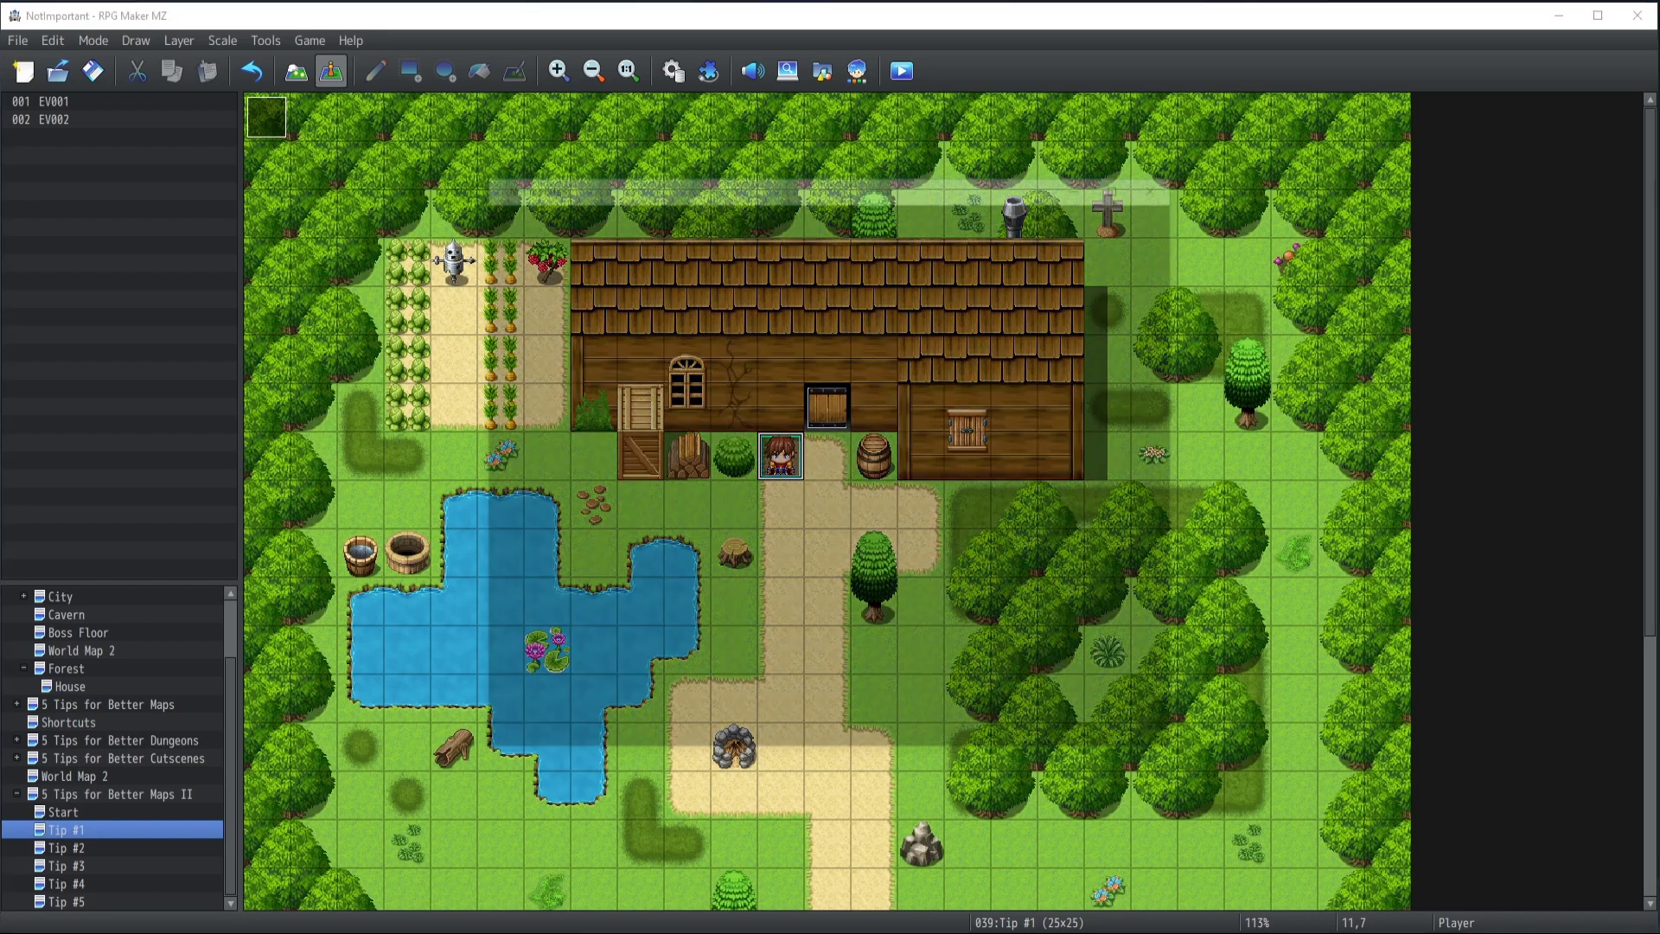
{"action": "key", "text": "Return"}
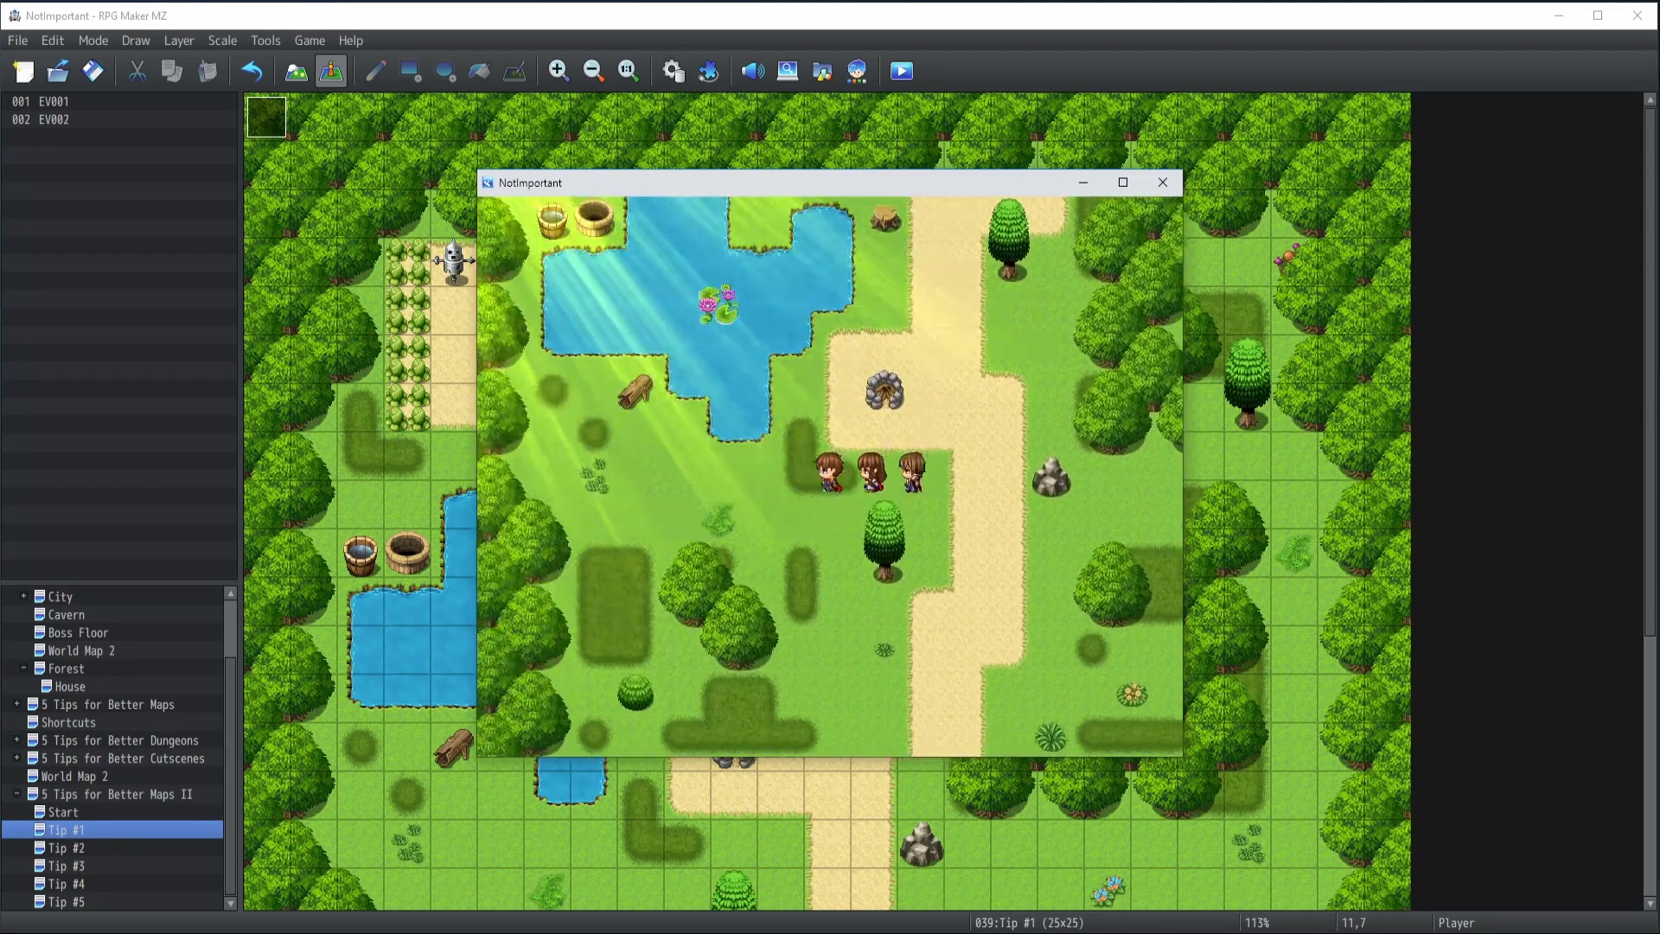
{"action": "key", "text": "Right"}
{"action": "key", "text": "Up"}
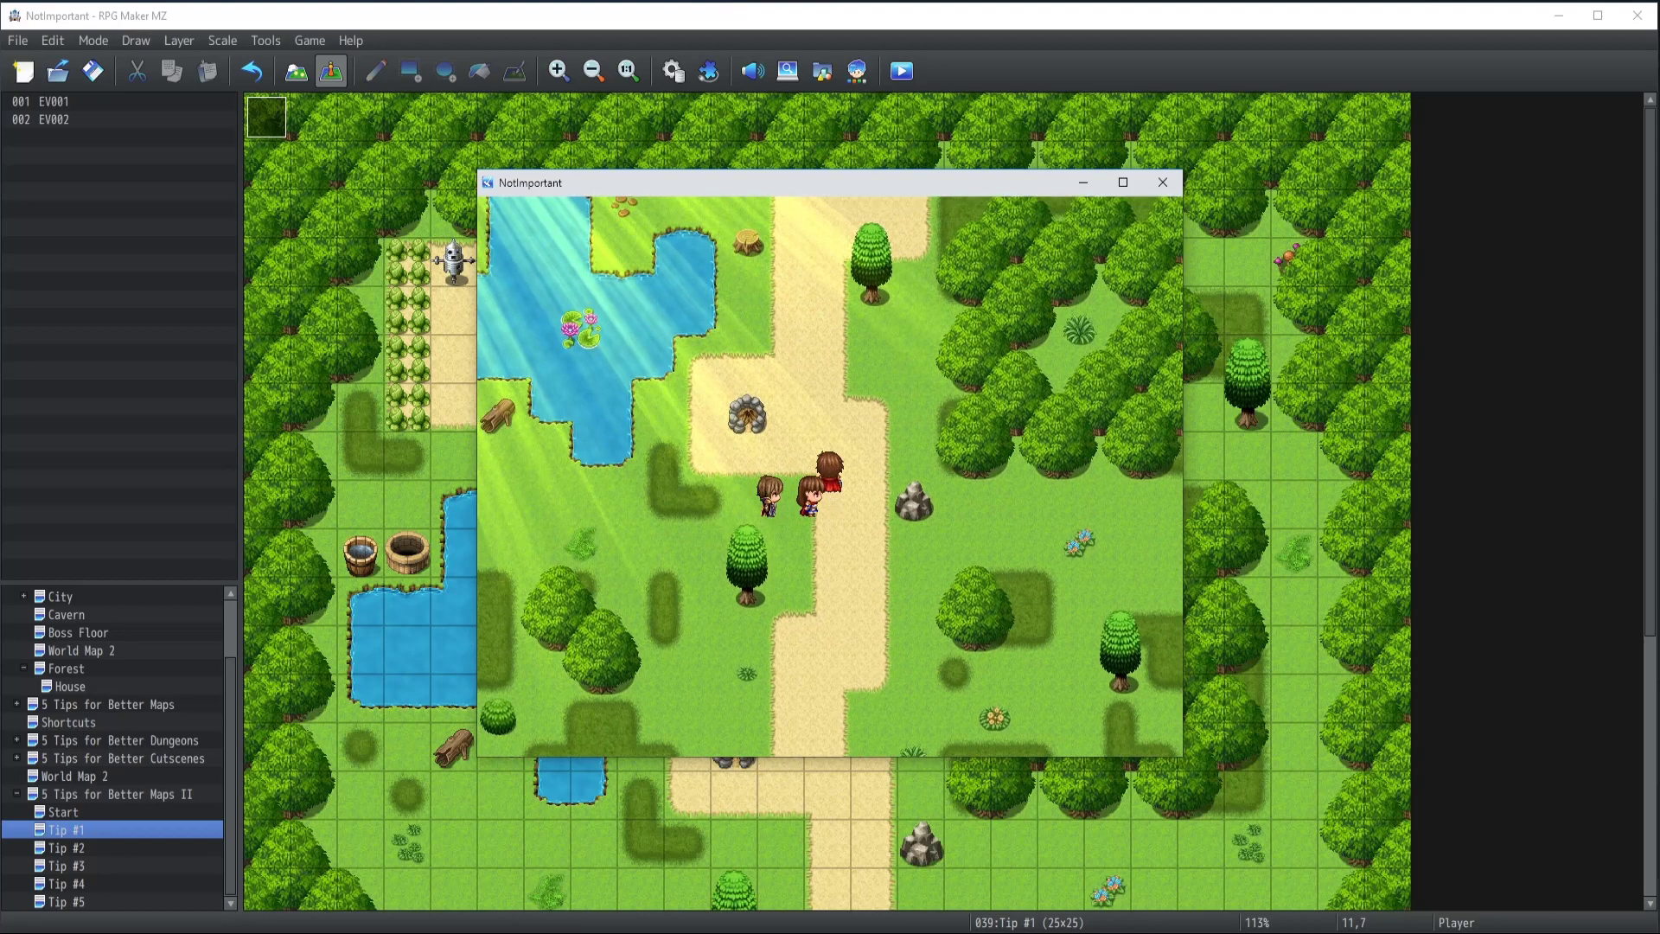
{"action": "key", "text": "Up"}
{"action": "key", "text": "Right"}
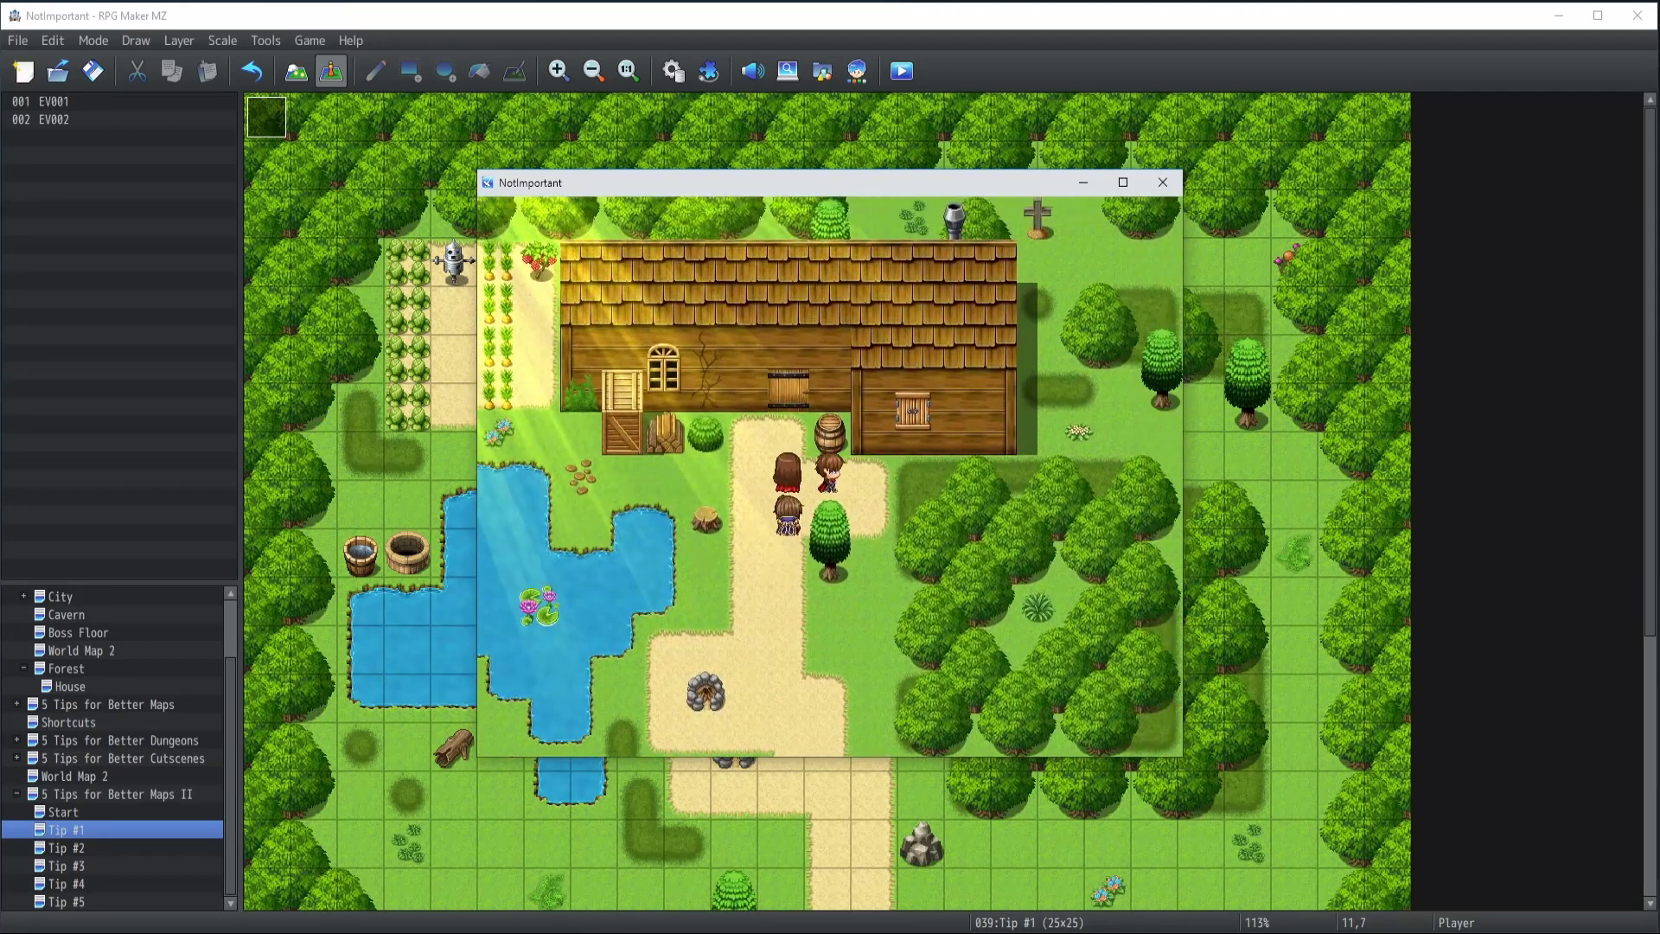
Walk the party left, right and down around the pond to view the sunlight rays
{"action": "key", "text": "Left"}
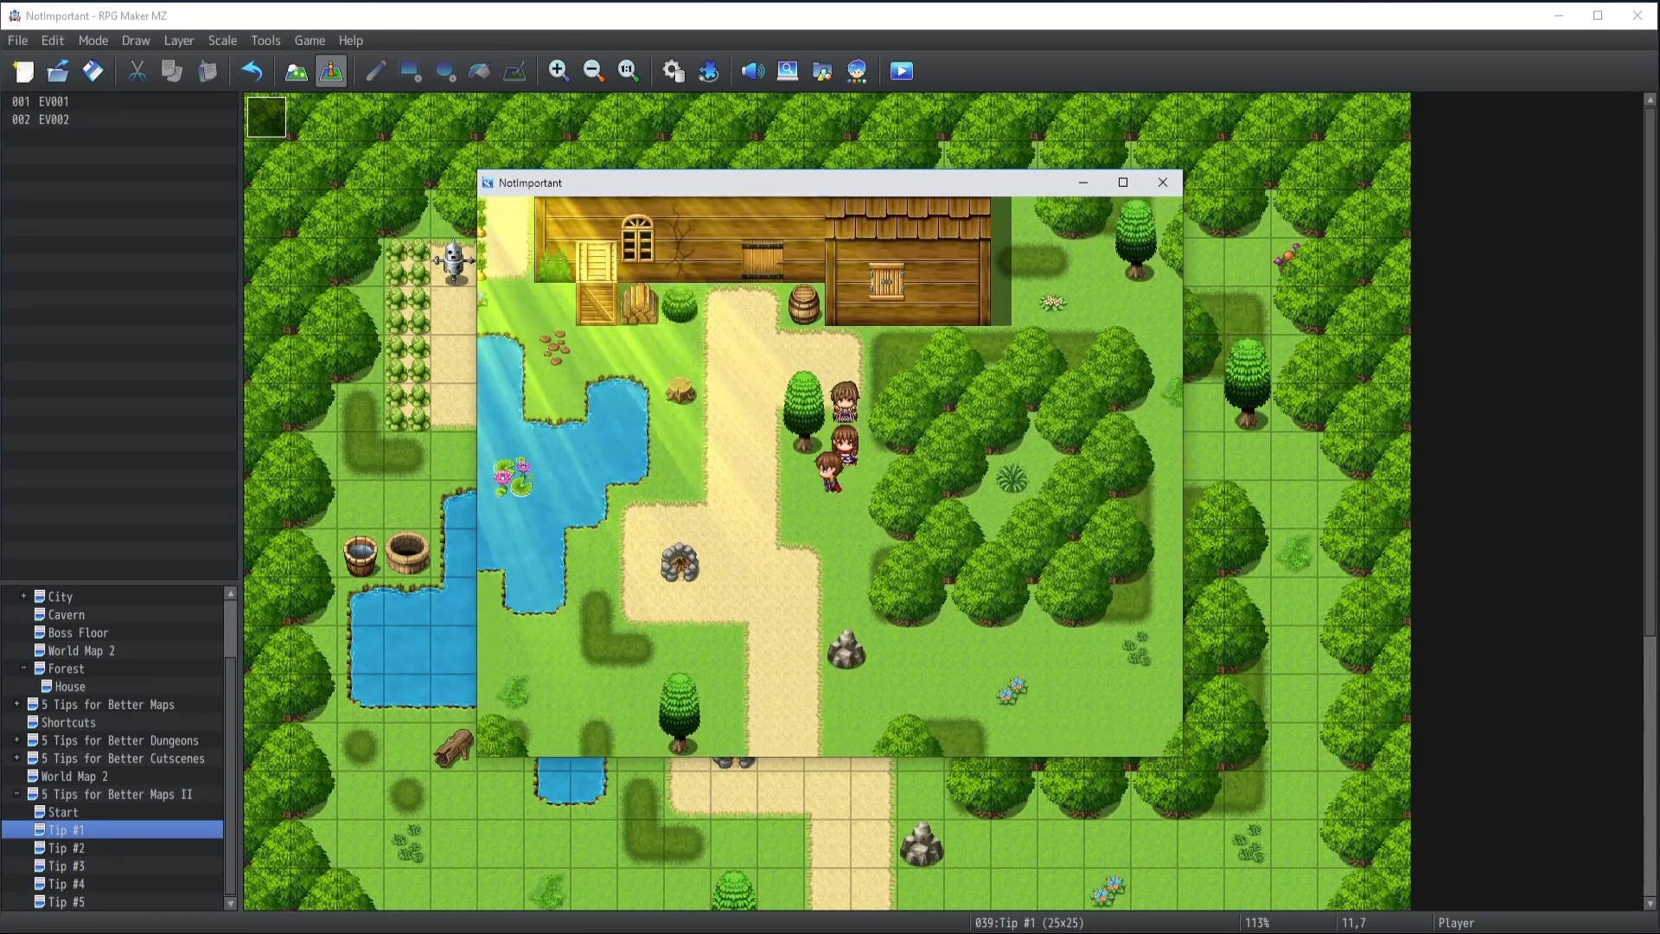
{"action": "key", "text": "Down"}
{"action": "key", "text": "Right"}
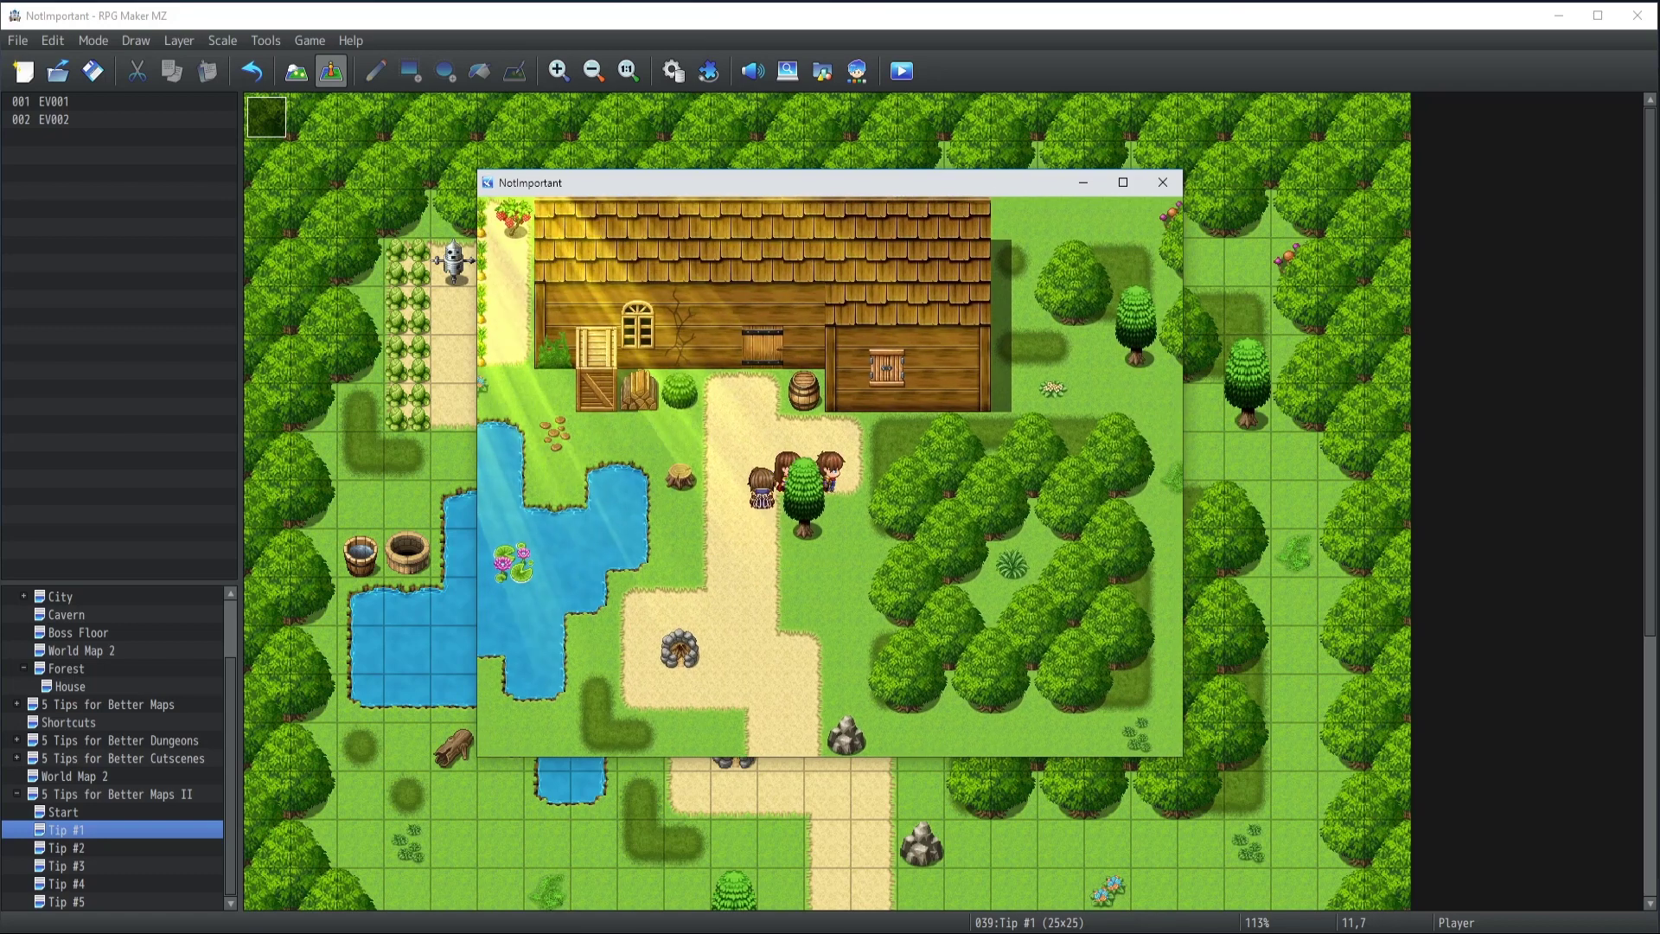
{"action": "key", "text": "Down"}
{"action": "key", "text": "Up"}
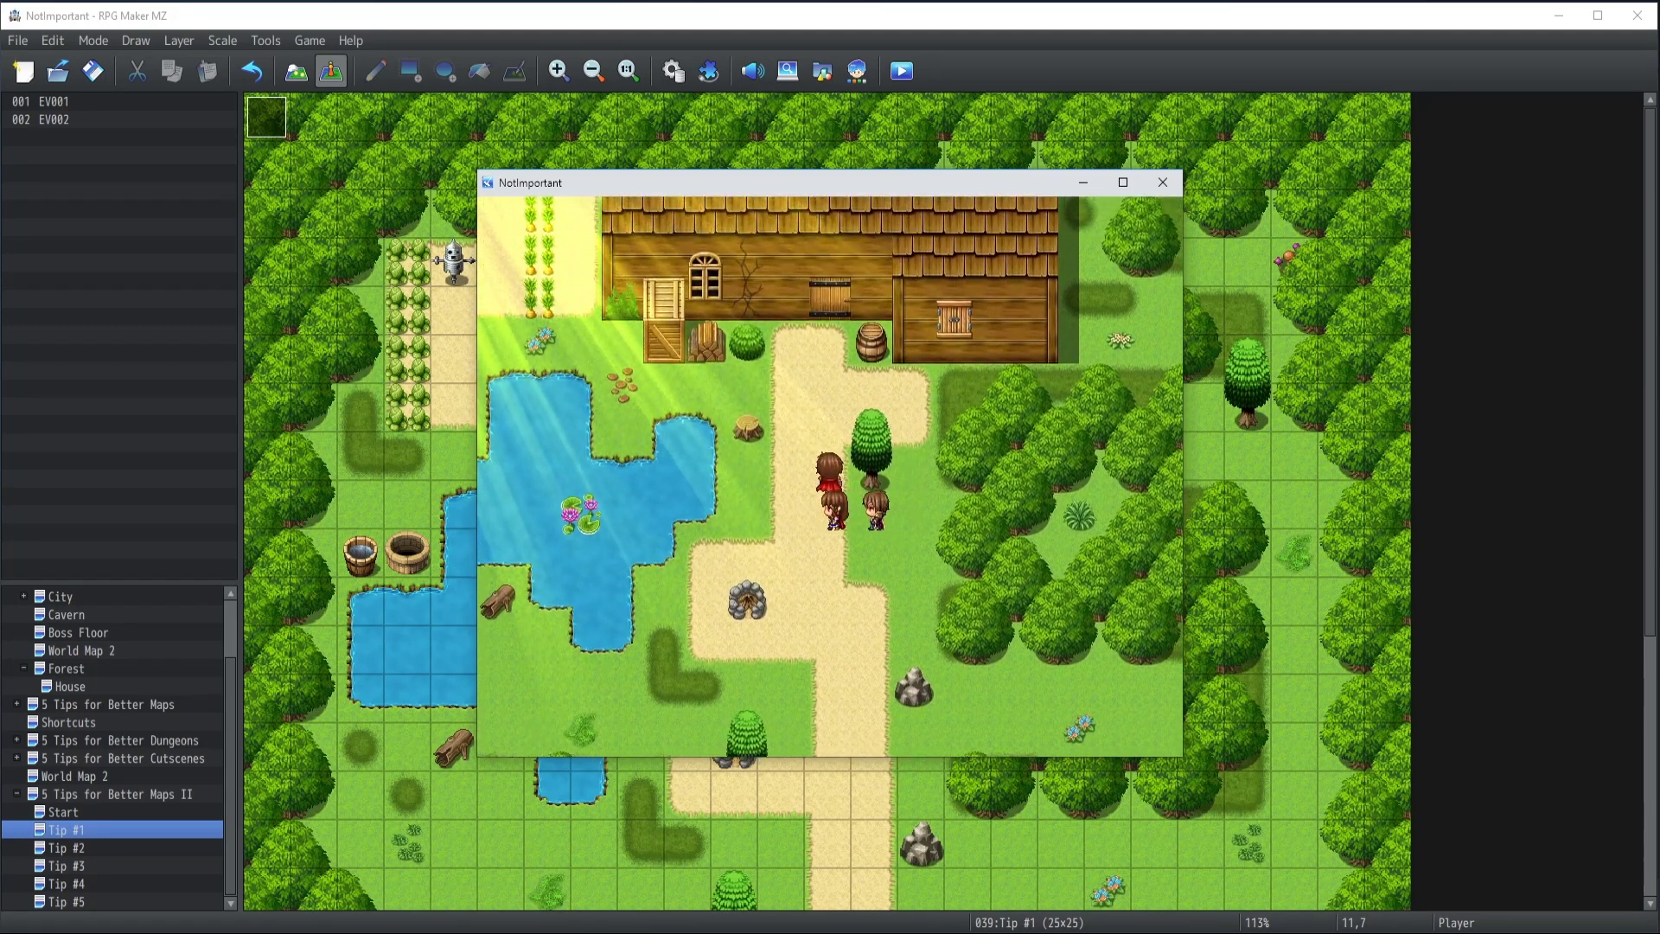
{"action": "key", "text": "Left"}
{"action": "key", "text": "Down"}
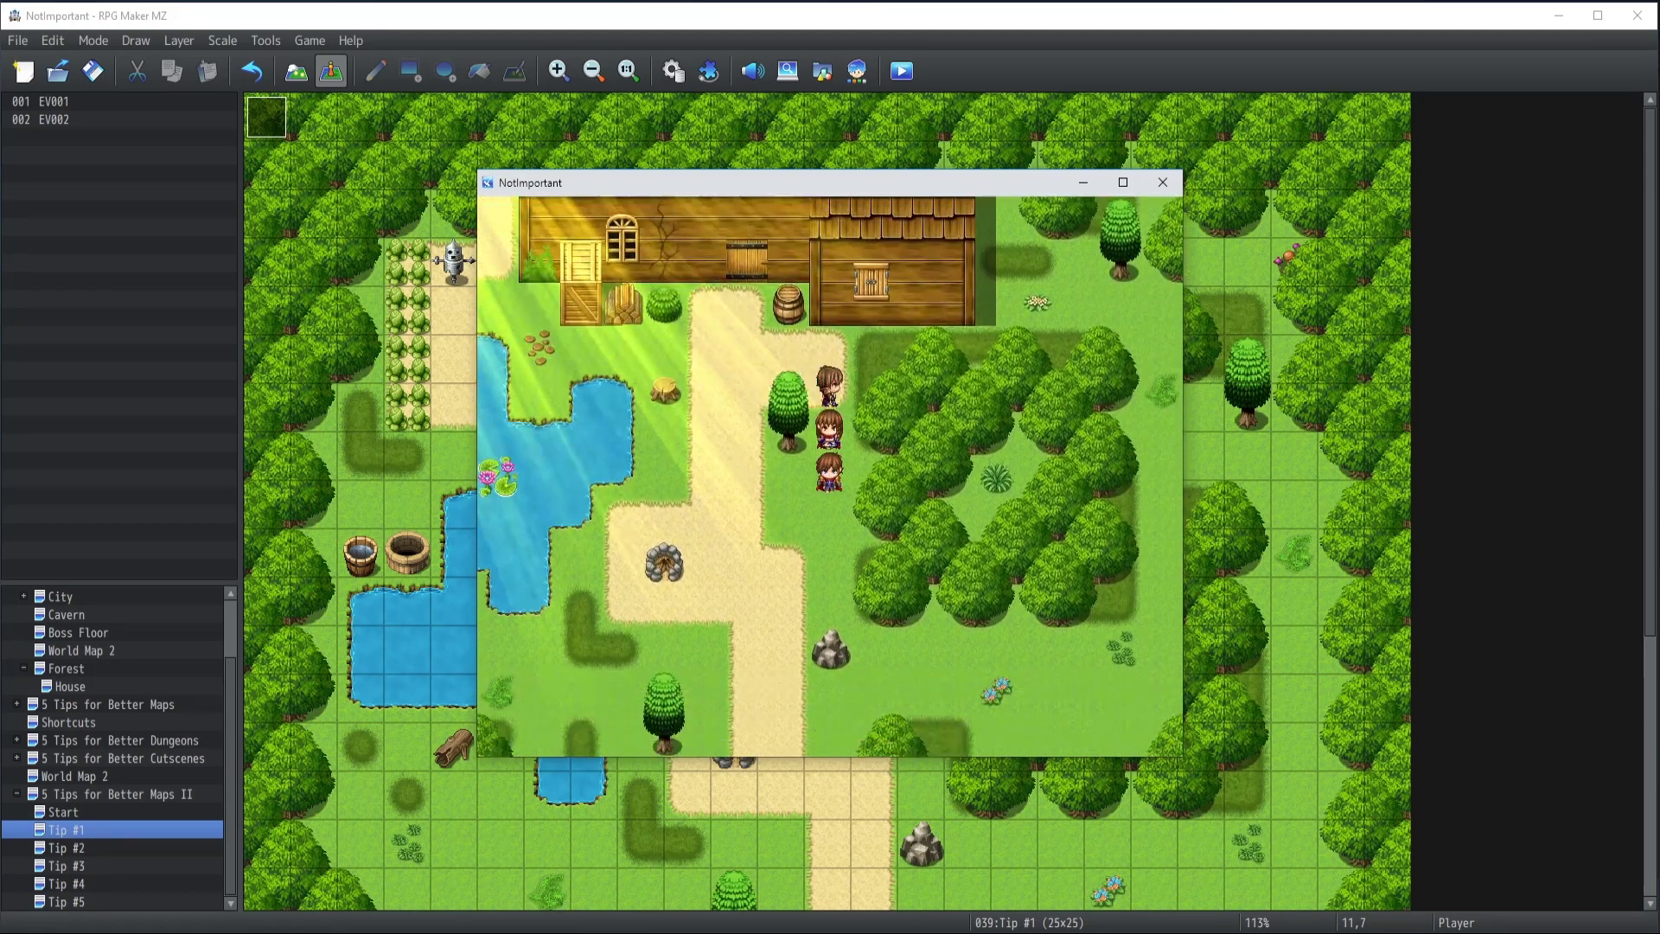
{"action": "key", "text": "Left"}
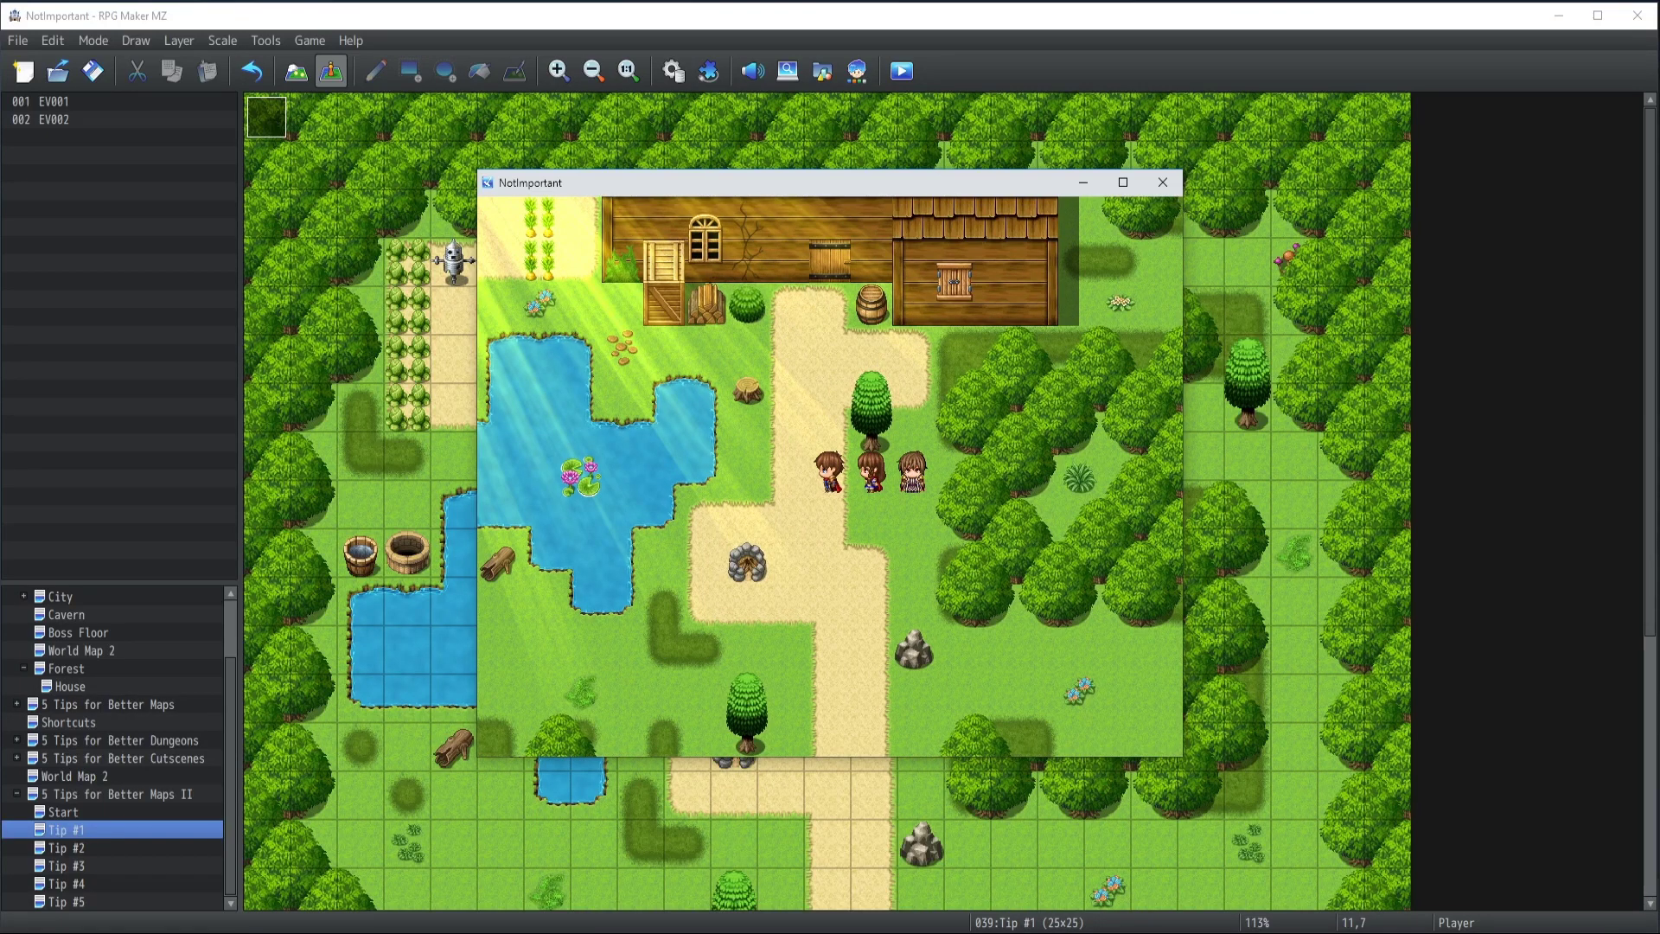
{"action": "key", "text": "Down"}
{"action": "key", "text": "Down"}
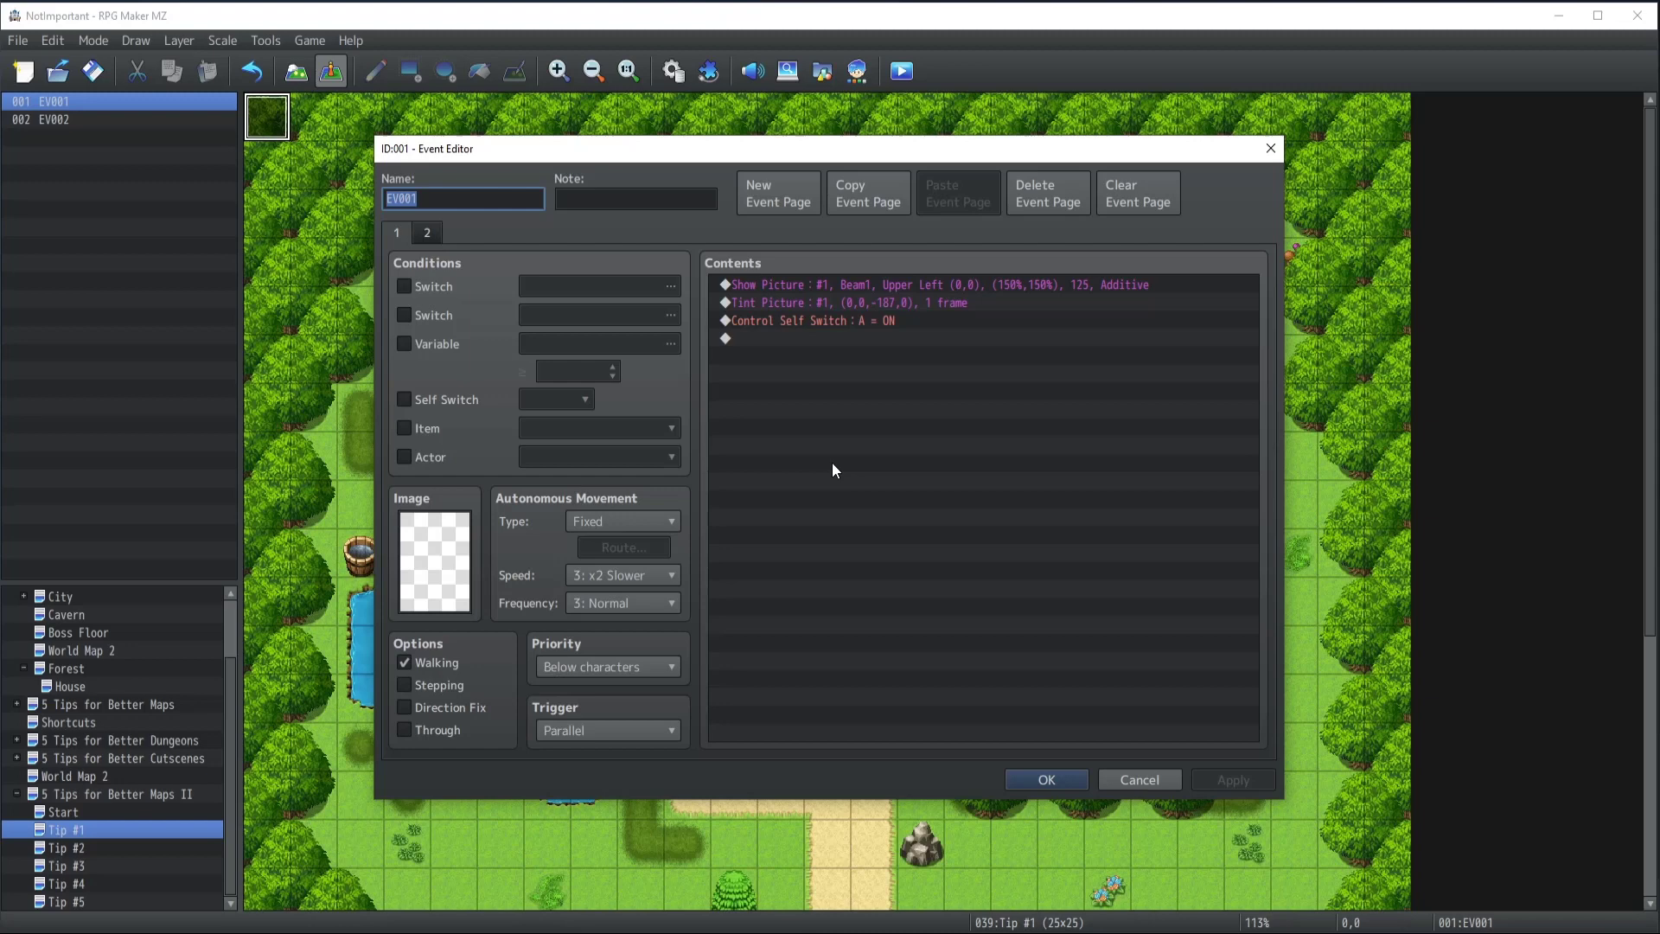
Review EV001's Show Picture command and its Beam1 image, leaving it unchanged
{"action": "double_click", "coordinate": [801, 286]}
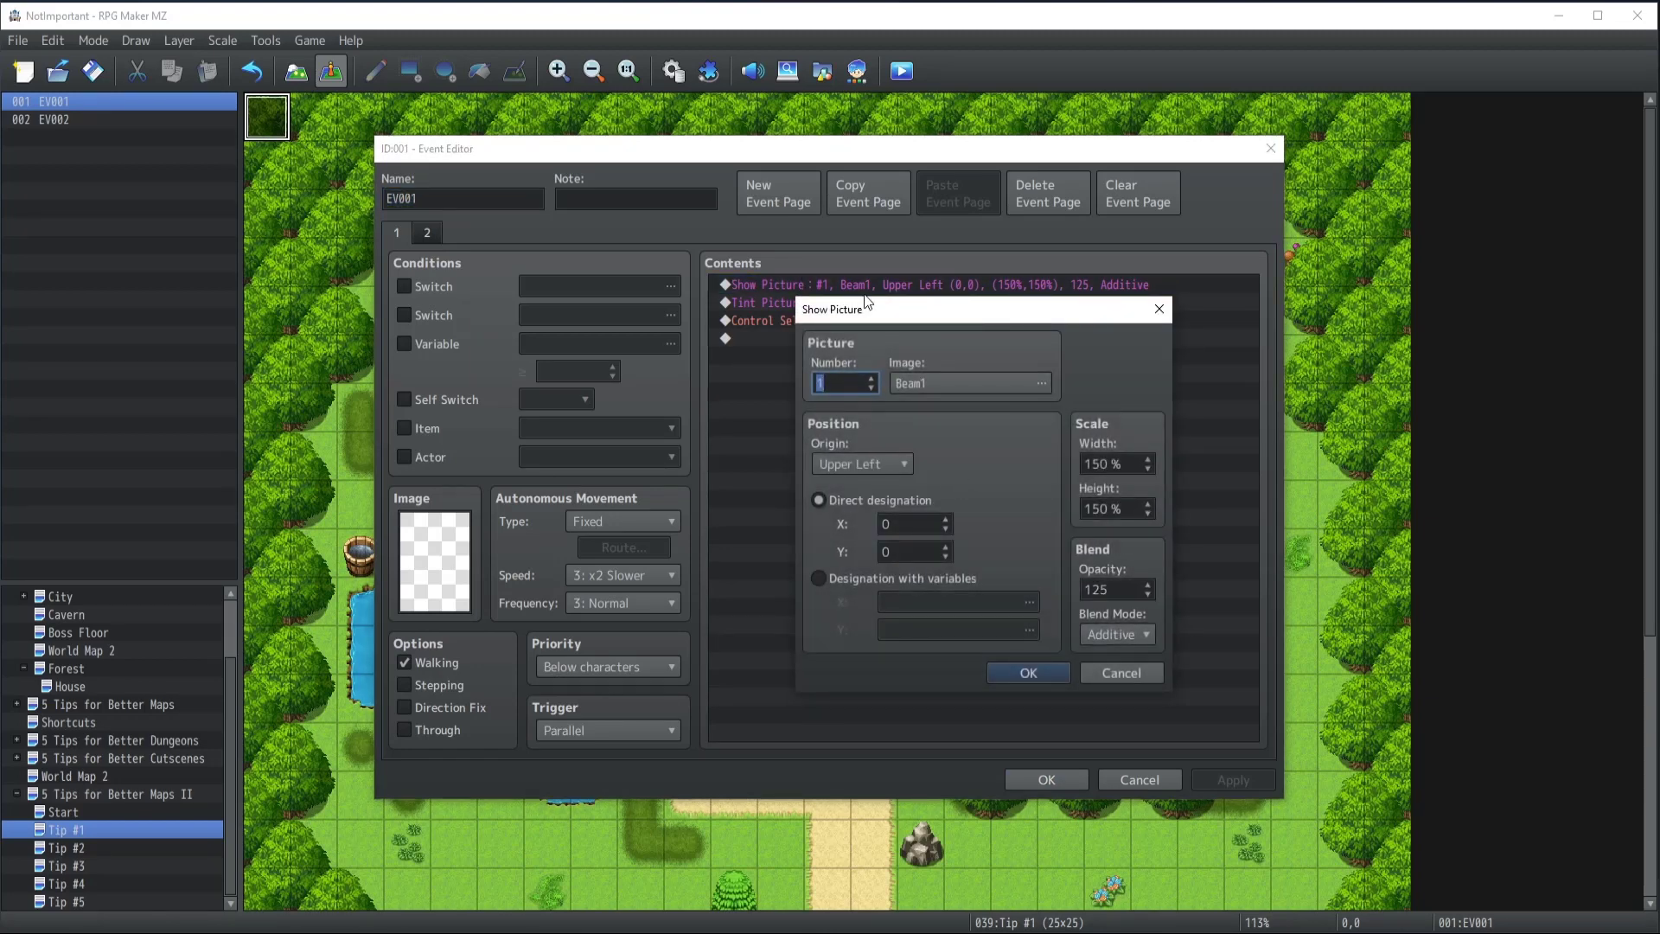
{"action": "left_click", "coordinate": [973, 389]}
{"action": "left_click", "coordinate": [1254, 691]}
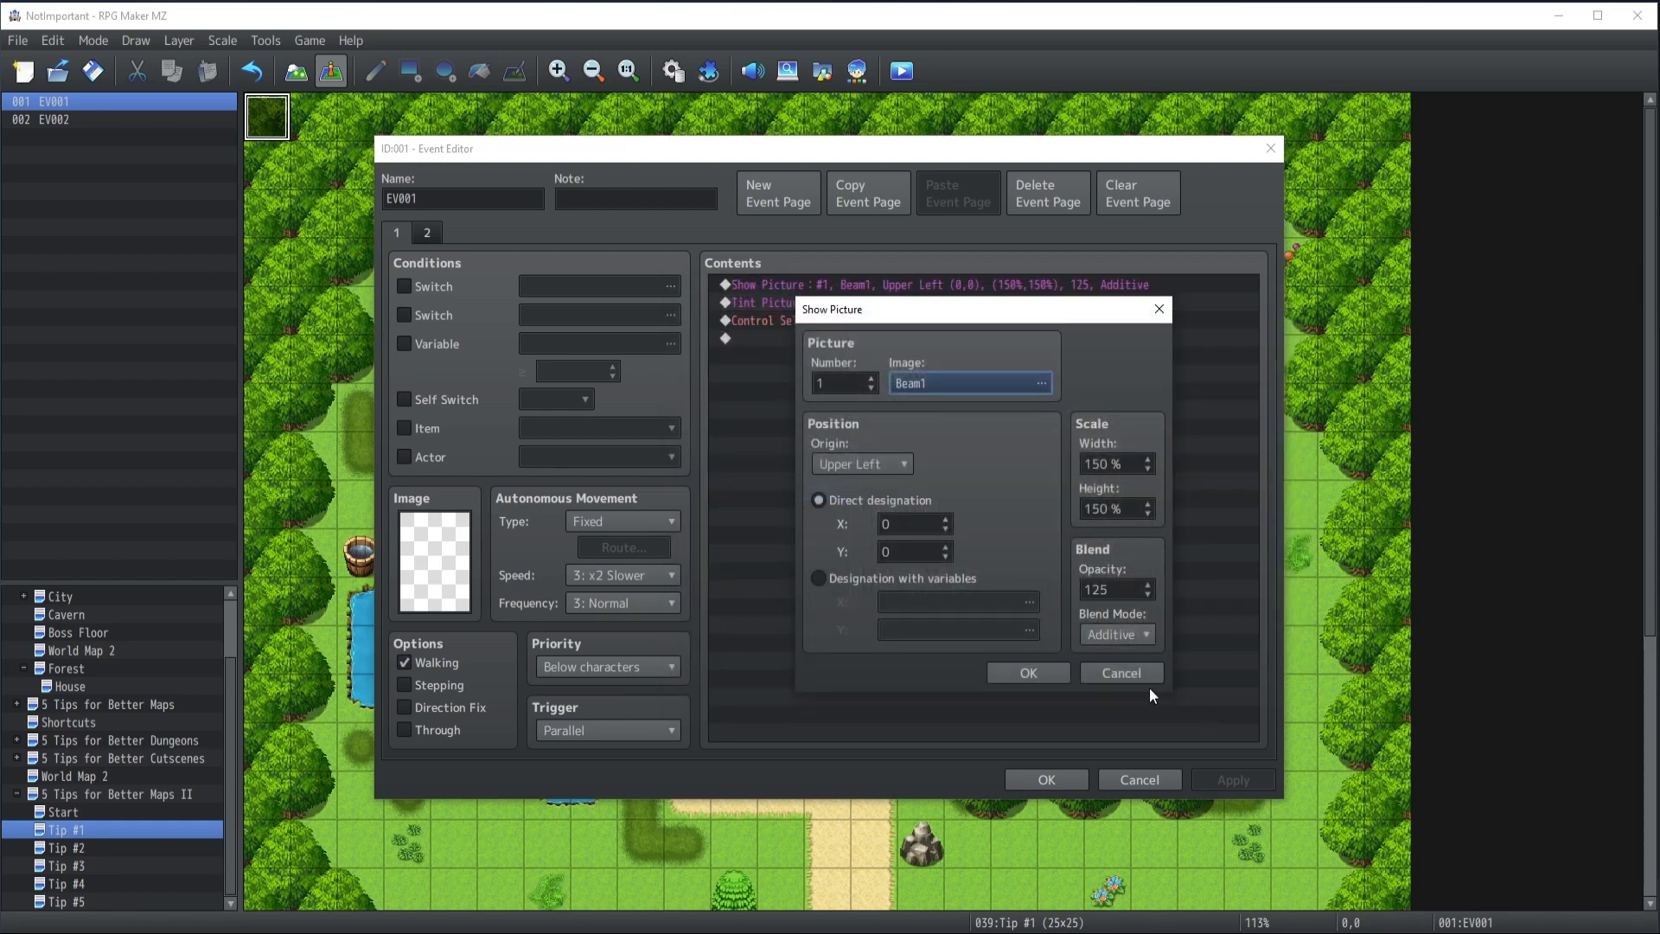
{"action": "left_click", "coordinate": [1133, 674]}
Check the blue Tint Picture settings and the event's second page, then return to page 1
{"action": "double_click", "coordinate": [847, 304]}
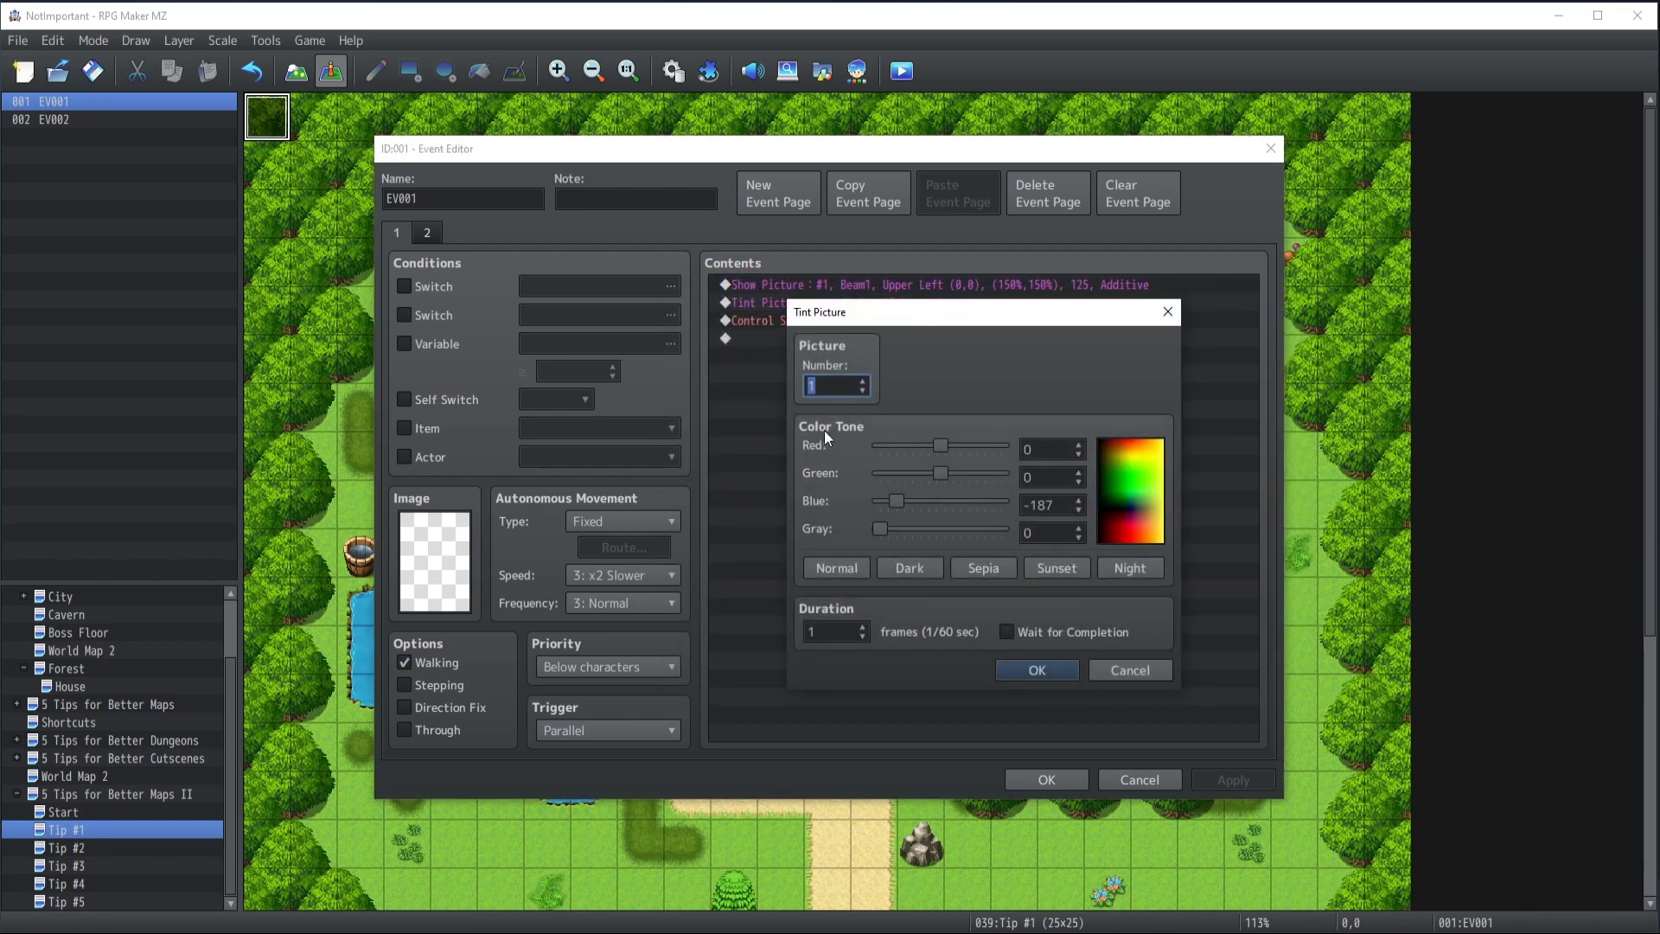
{"action": "left_click", "coordinate": [1149, 679]}
{"action": "left_click", "coordinate": [785, 322]}
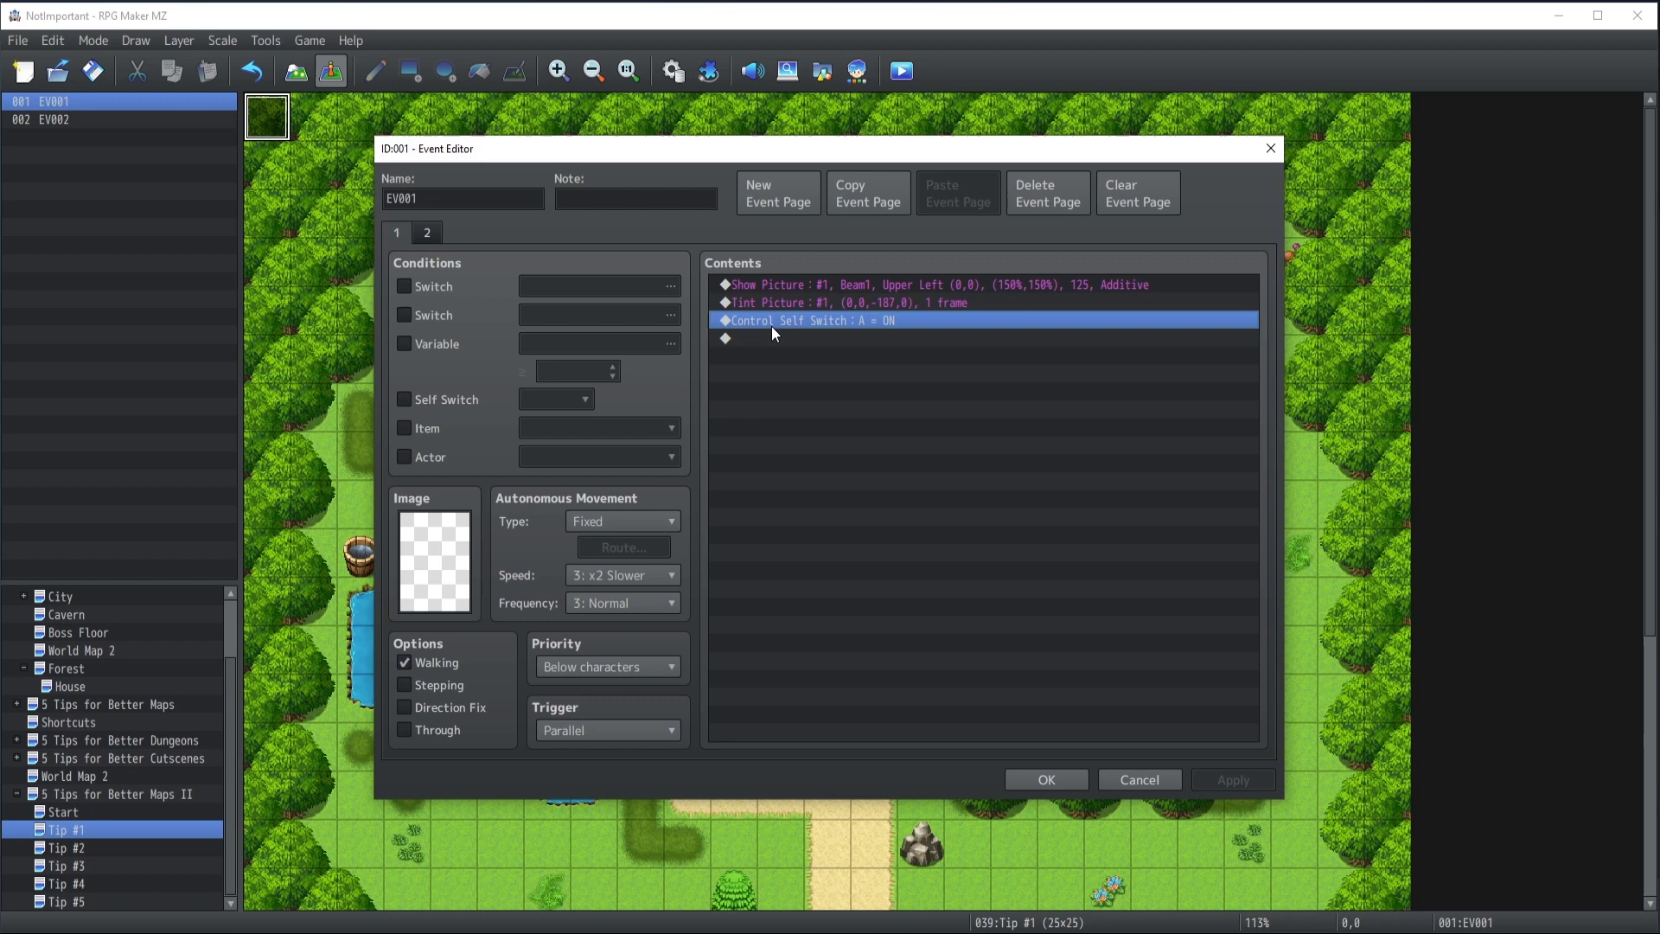
{"action": "left_click", "coordinate": [430, 235]}
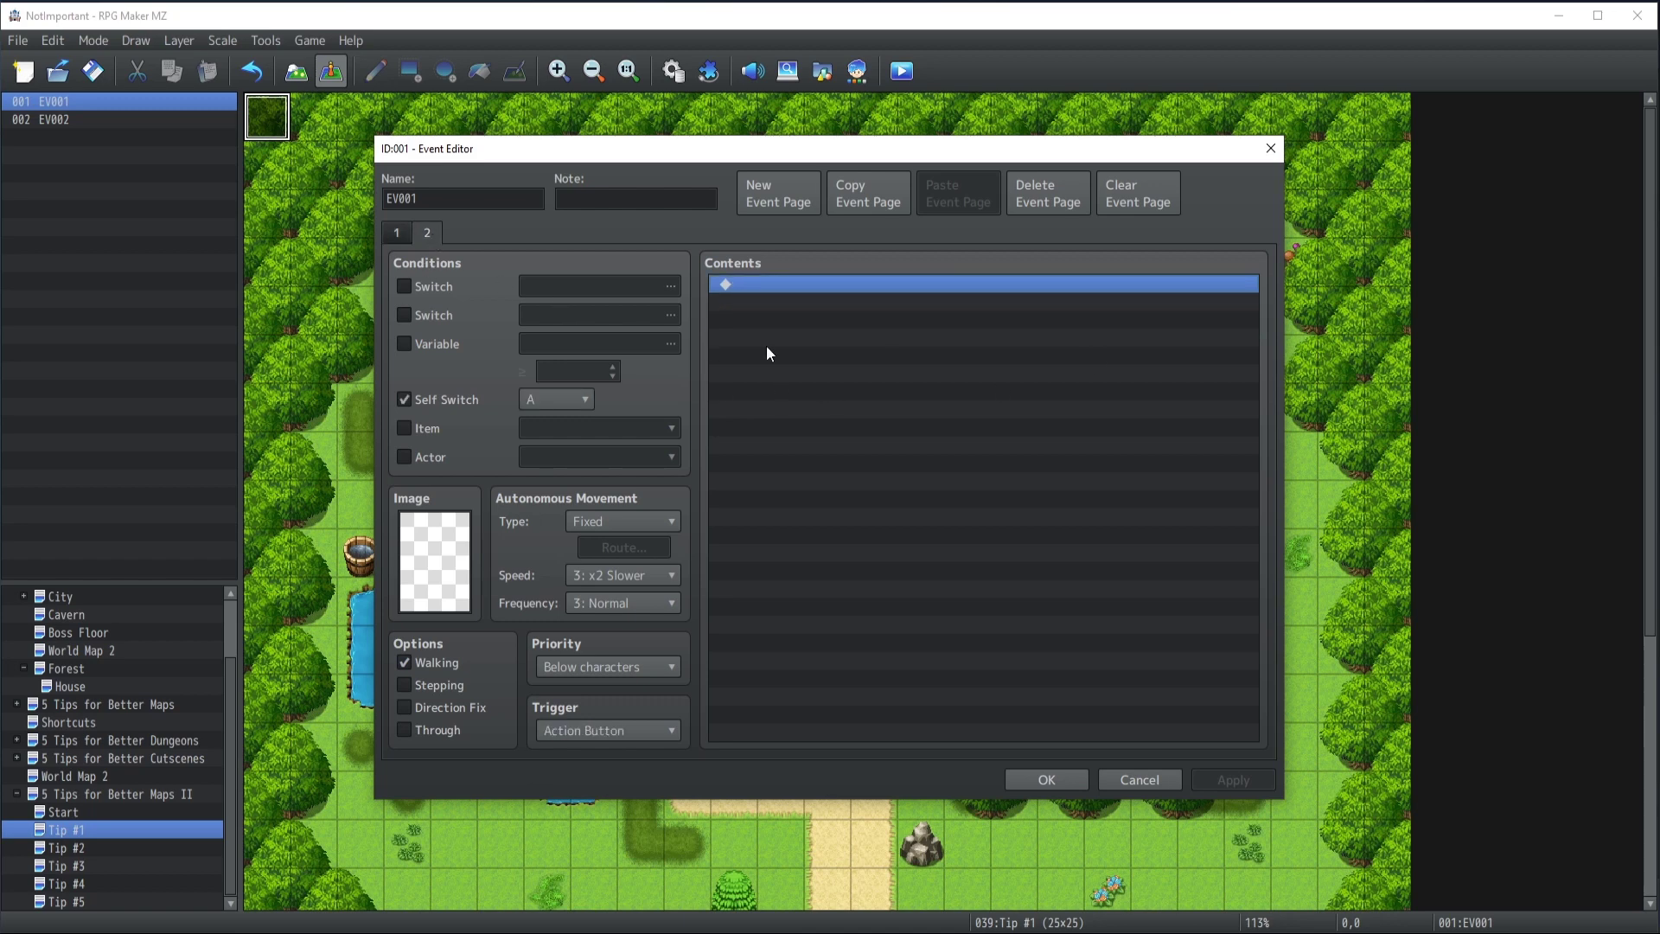
{"action": "left_click", "coordinate": [396, 232]}
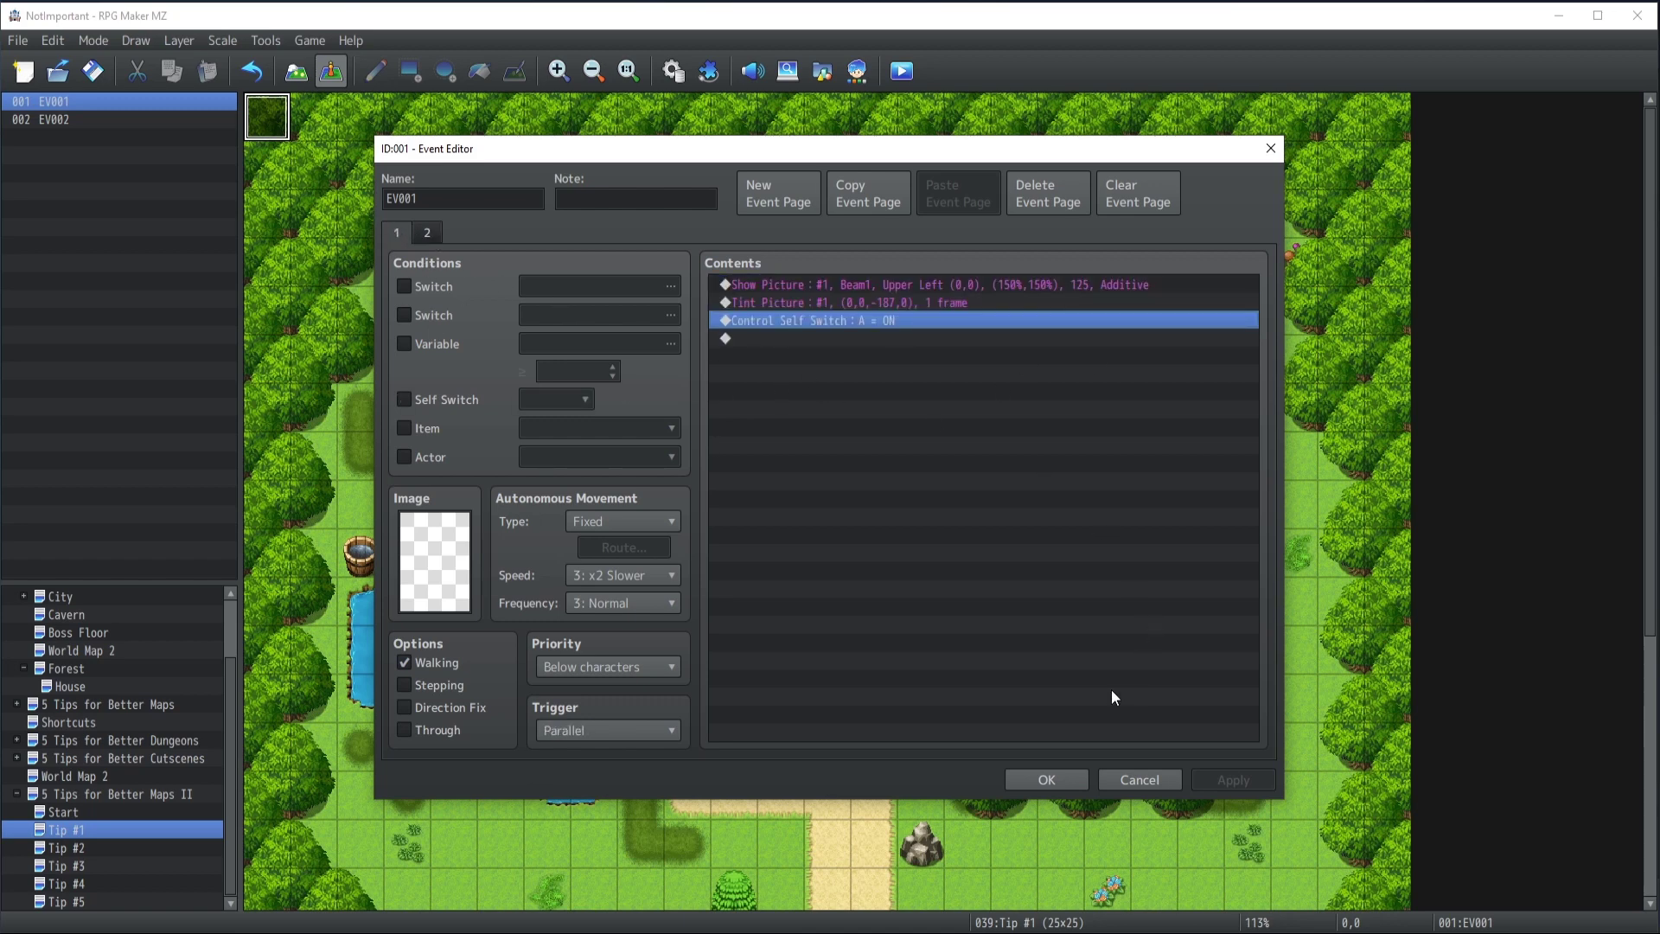
Close the event editor, save the project and playtest Tip #1 again, walking down the path
{"action": "left_click", "coordinate": [1040, 778]}
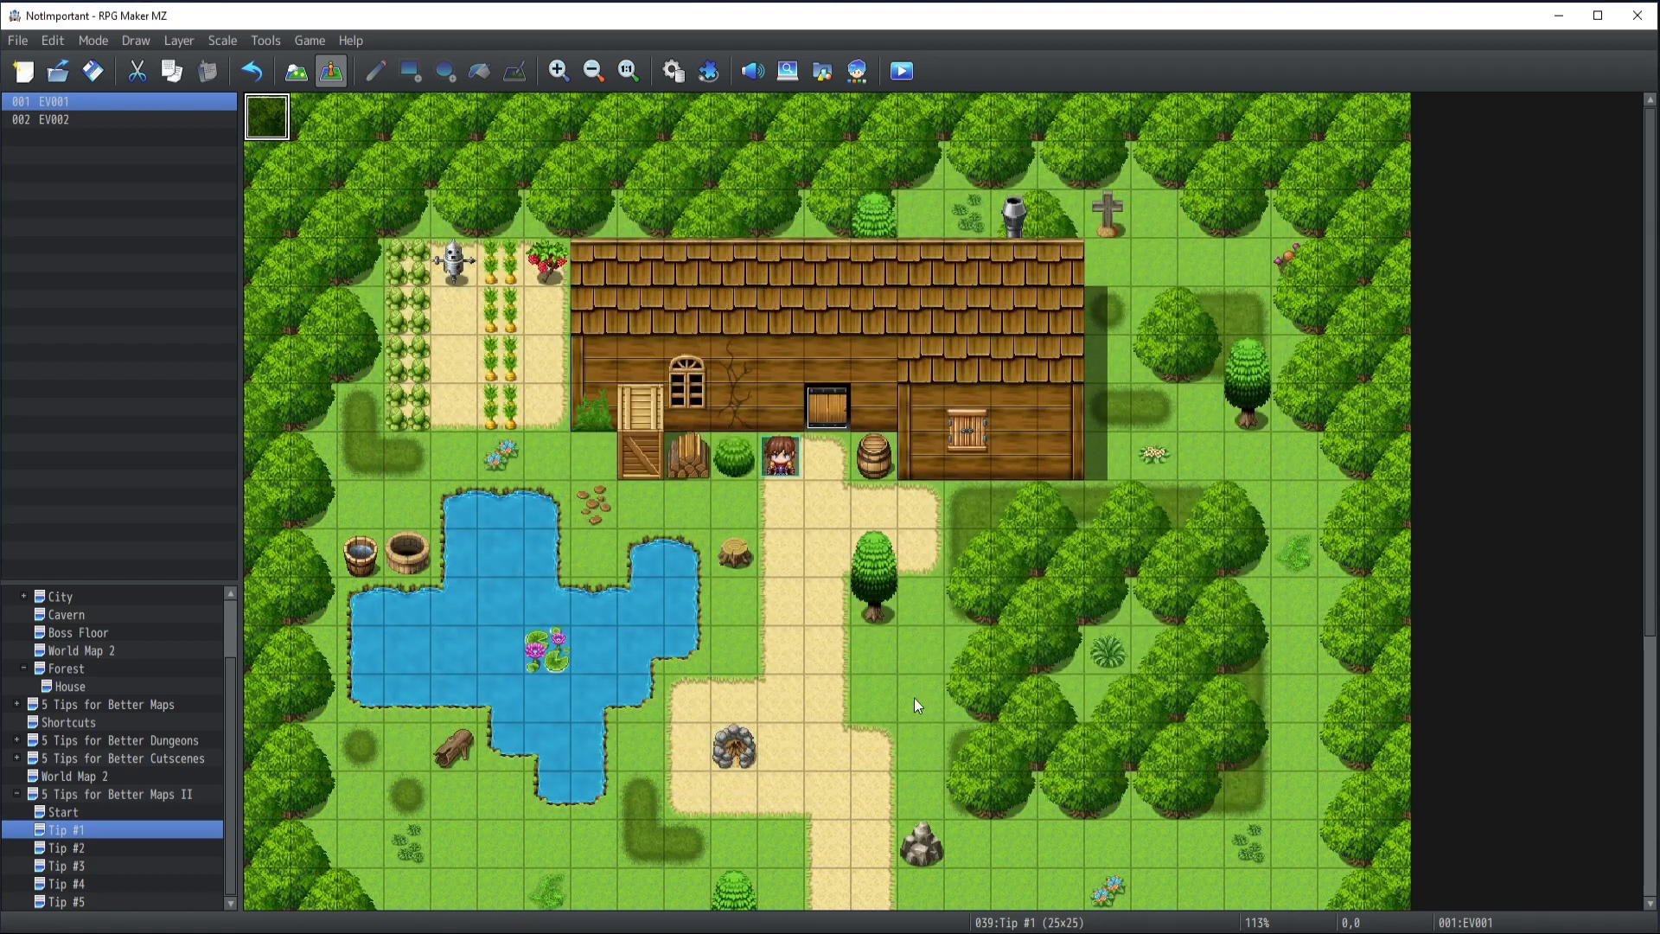
{"action": "left_click", "coordinate": [902, 70]}
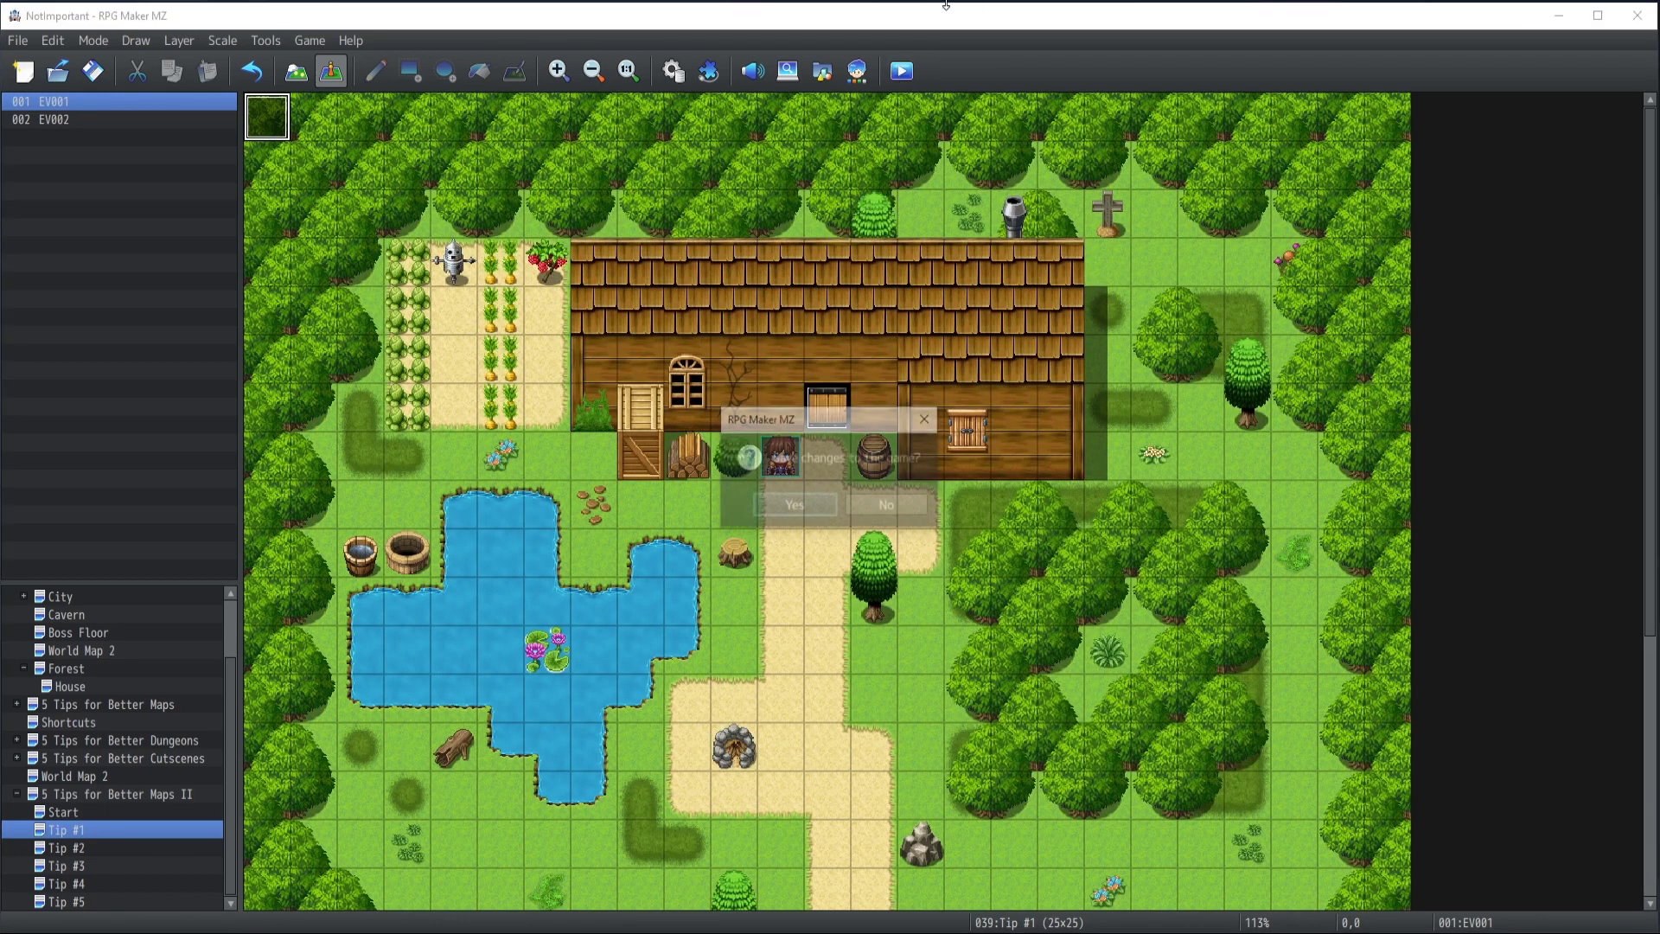
{"action": "key", "text": "Return"}
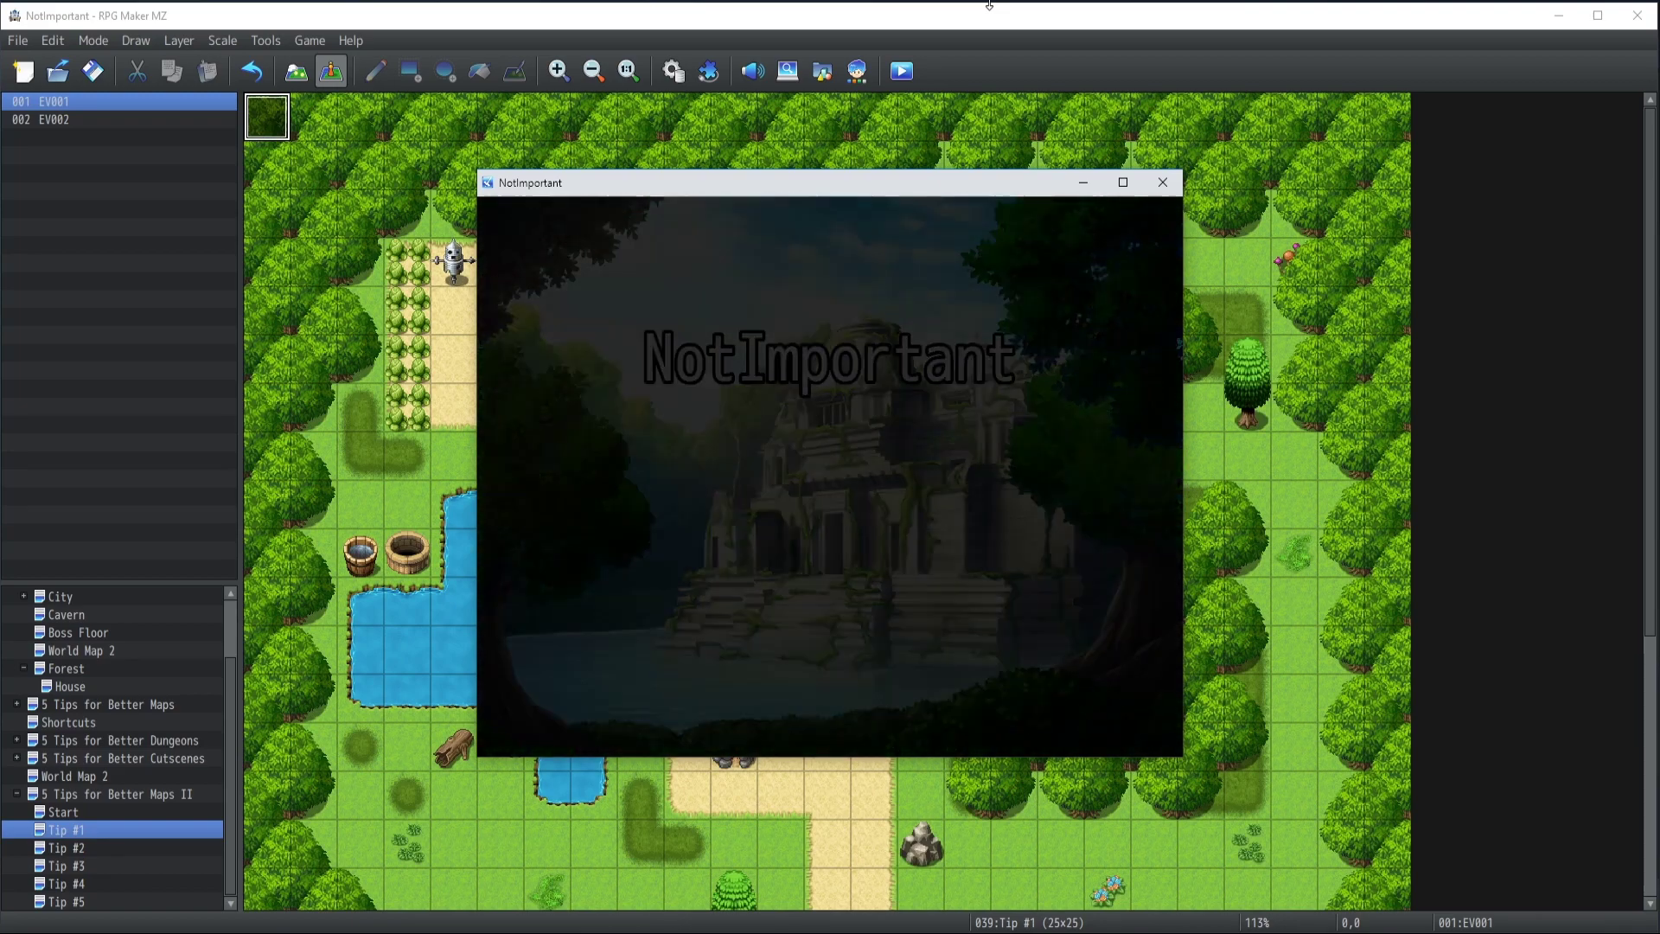
{"action": "key", "text": "Down"}
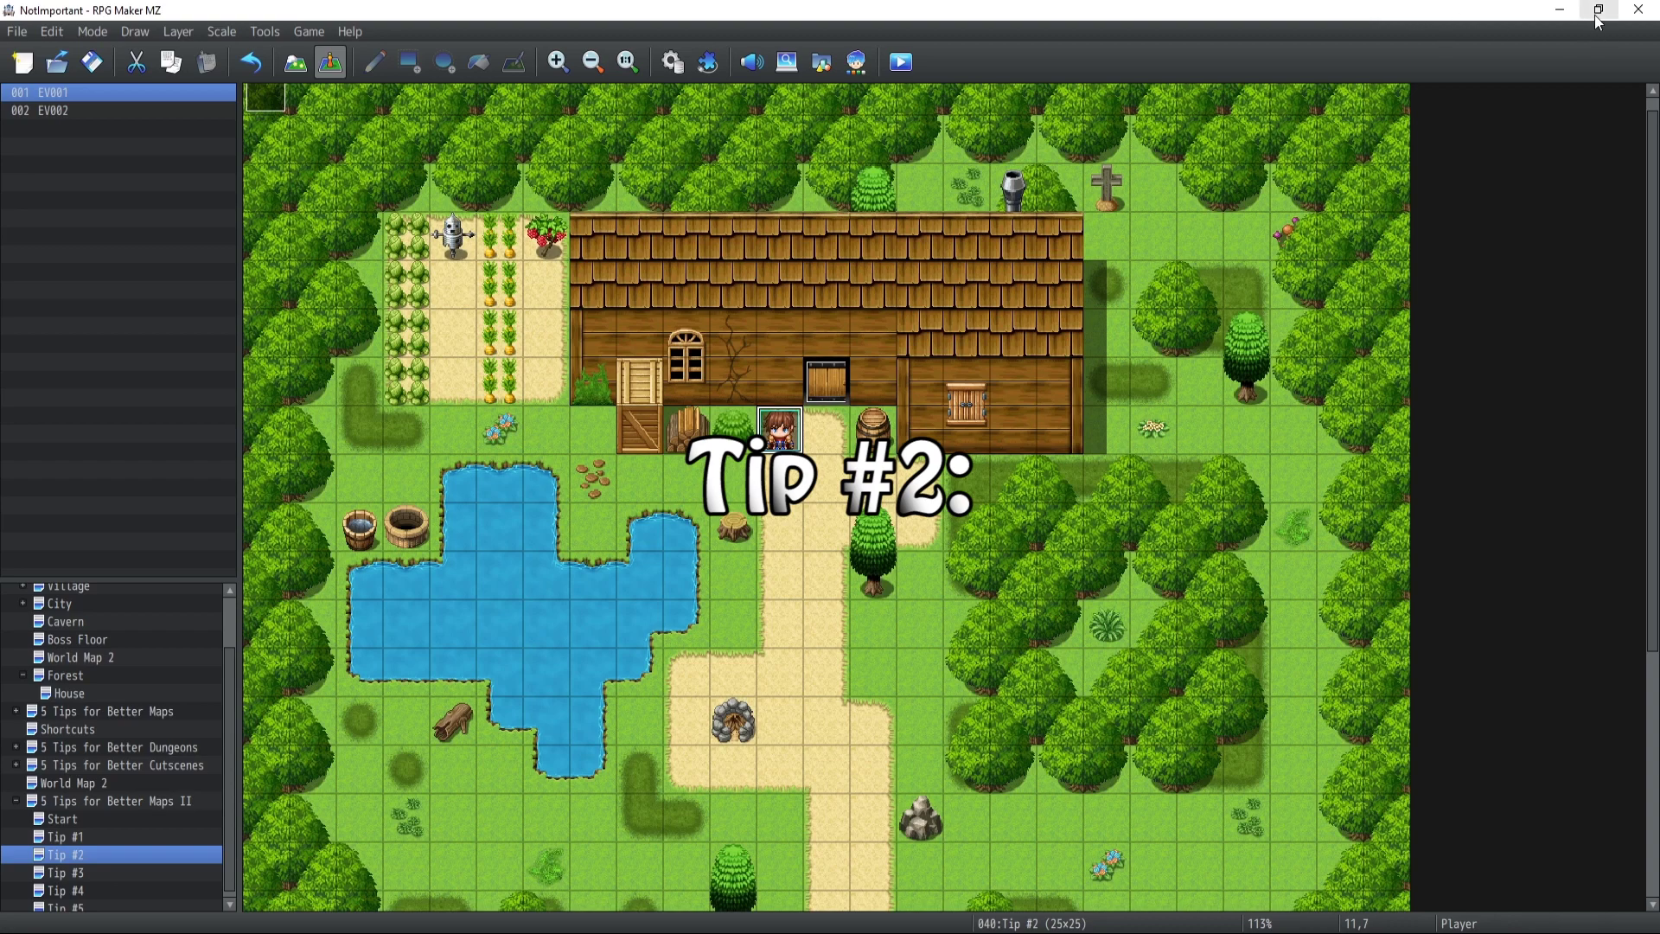
Launch a playtest of Tip #2 to see the sunlight rays under the sunset tint
{"action": "key", "text": "ctrl+r"}
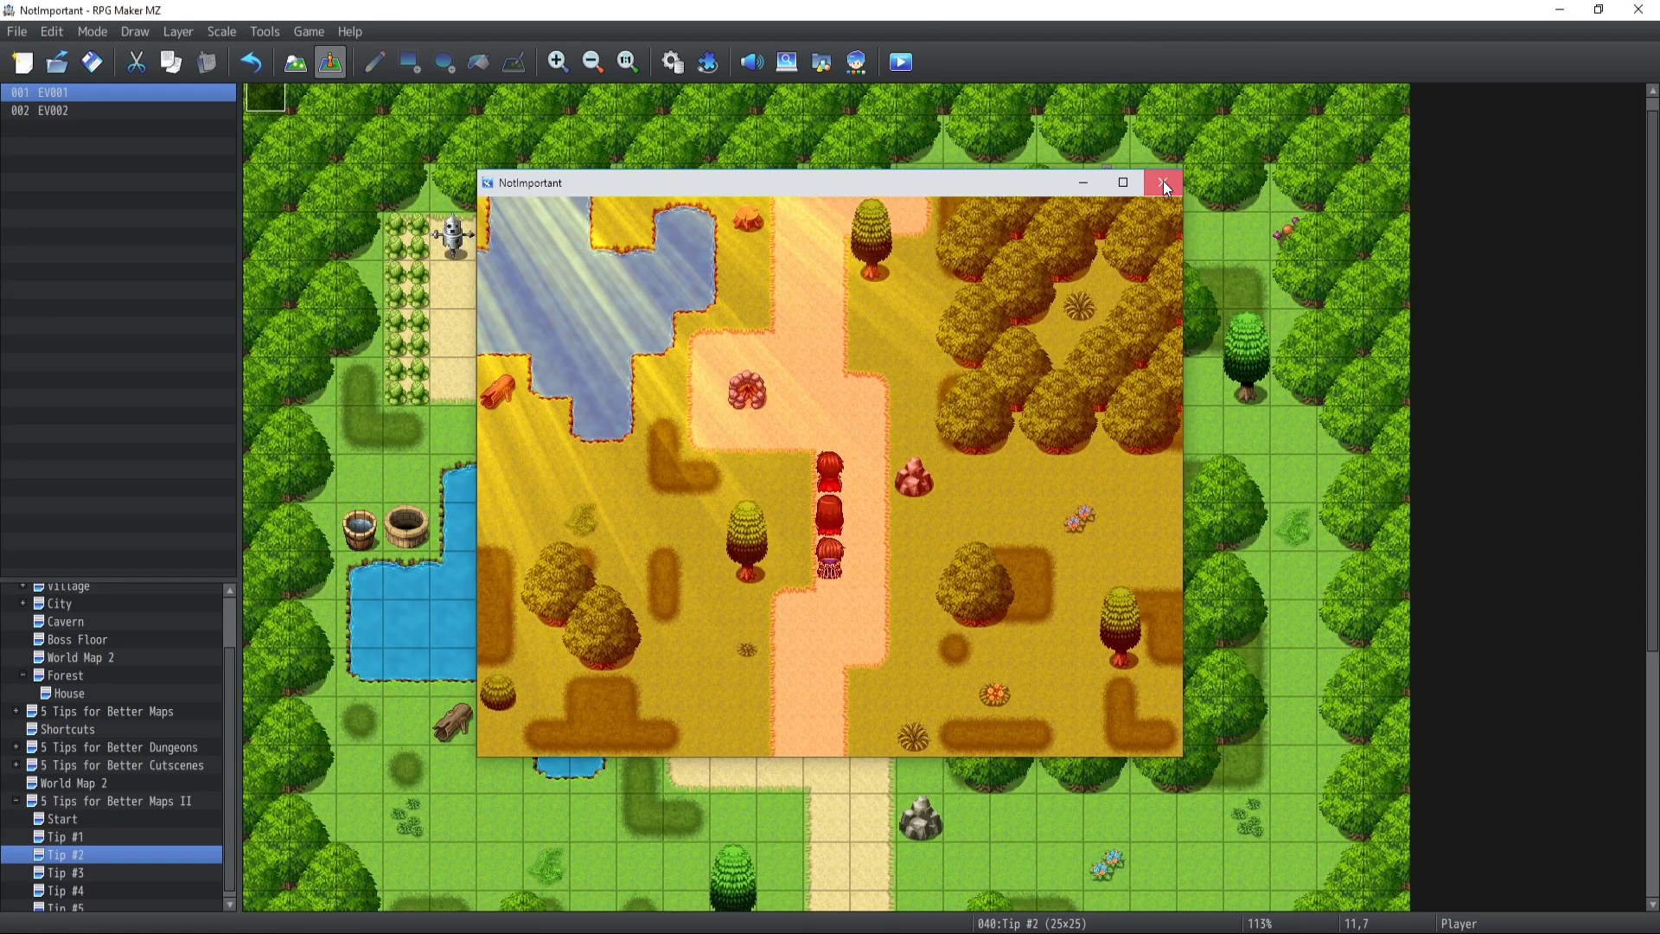
Close the playtest, open EV001 and cancel an unneeded new Tint Screen command
{"action": "left_click", "coordinate": [1163, 182]}
{"action": "double_click", "coordinate": [260, 114]}
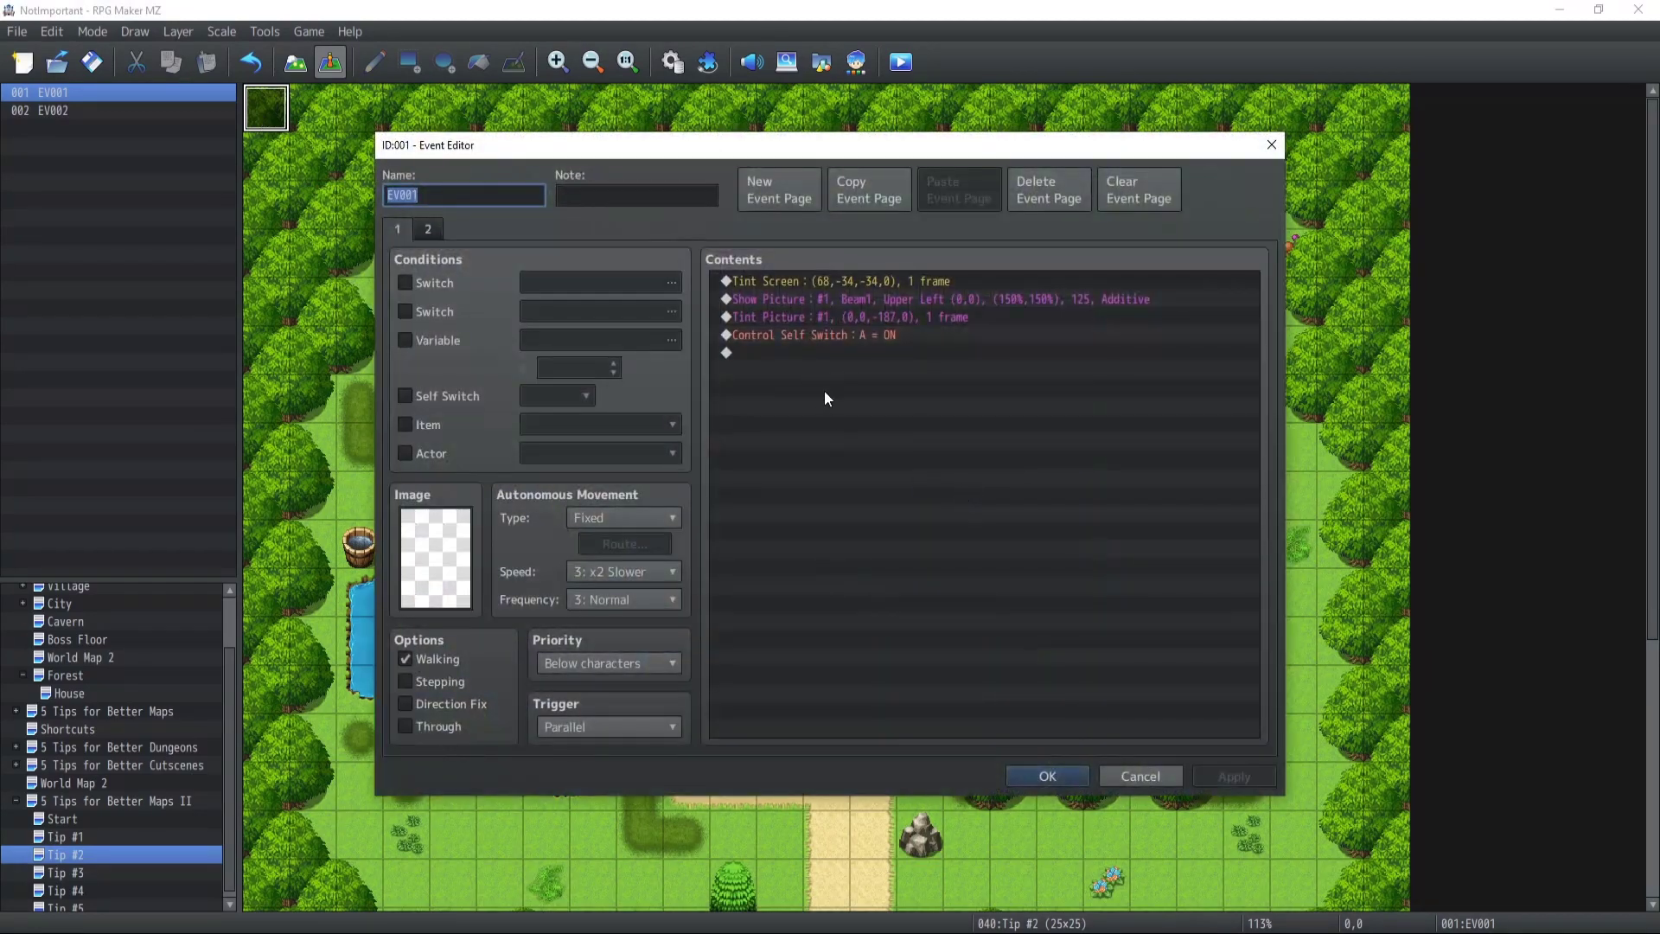
{"action": "double_click", "coordinate": [822, 354]}
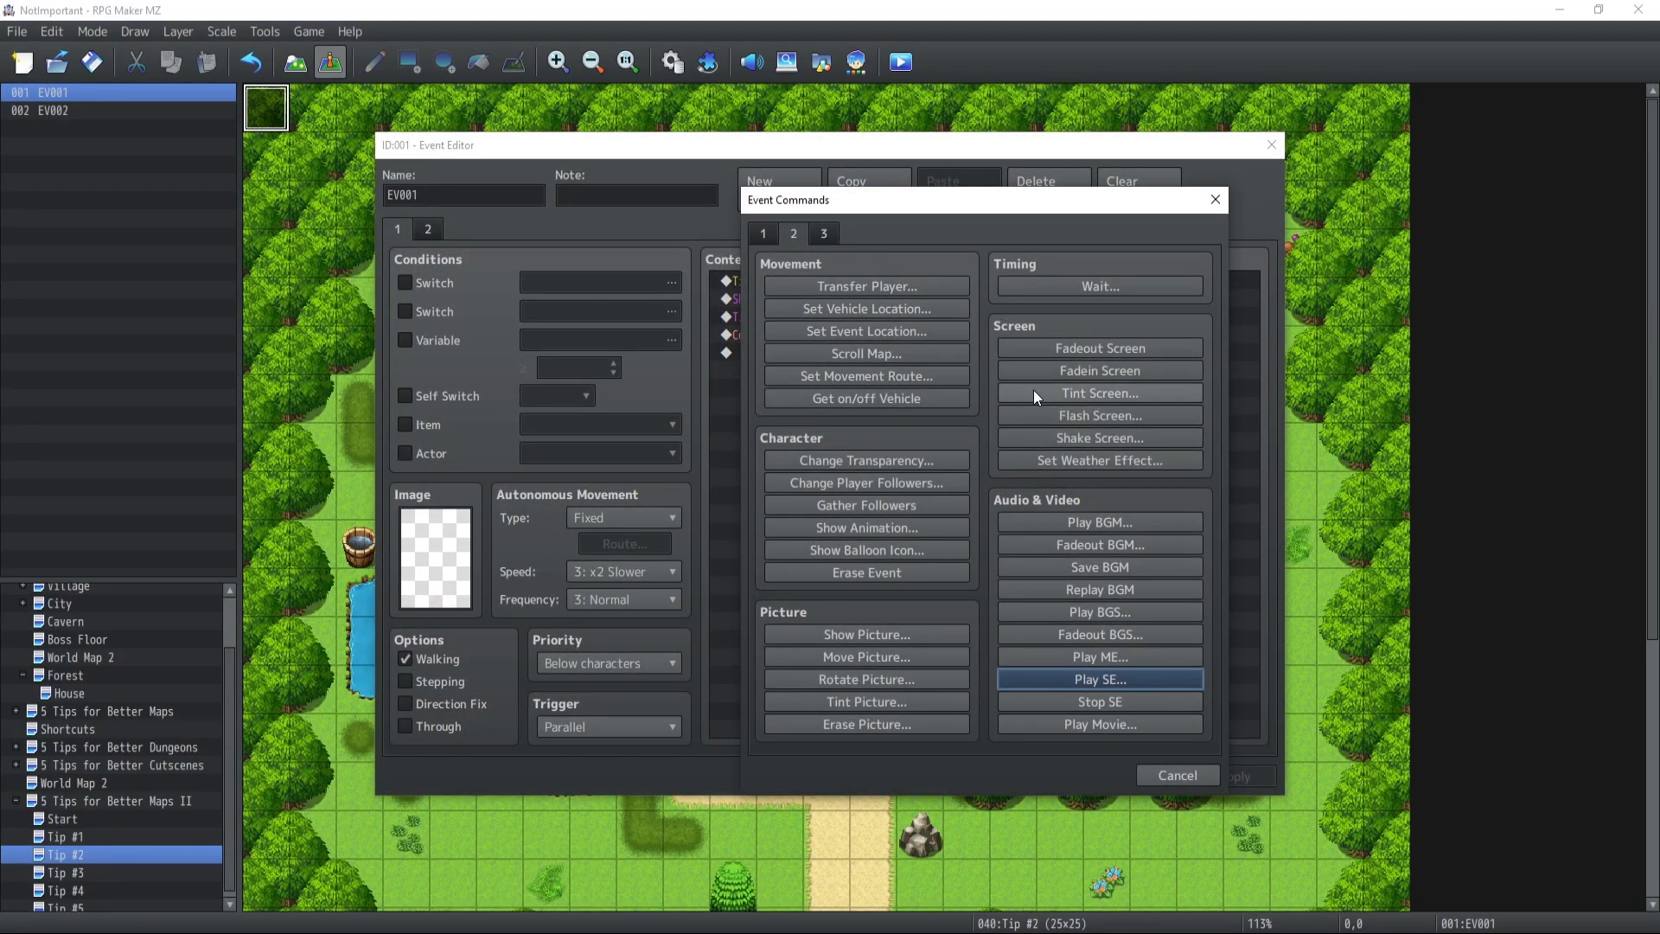
{"action": "left_click", "coordinate": [1077, 396]}
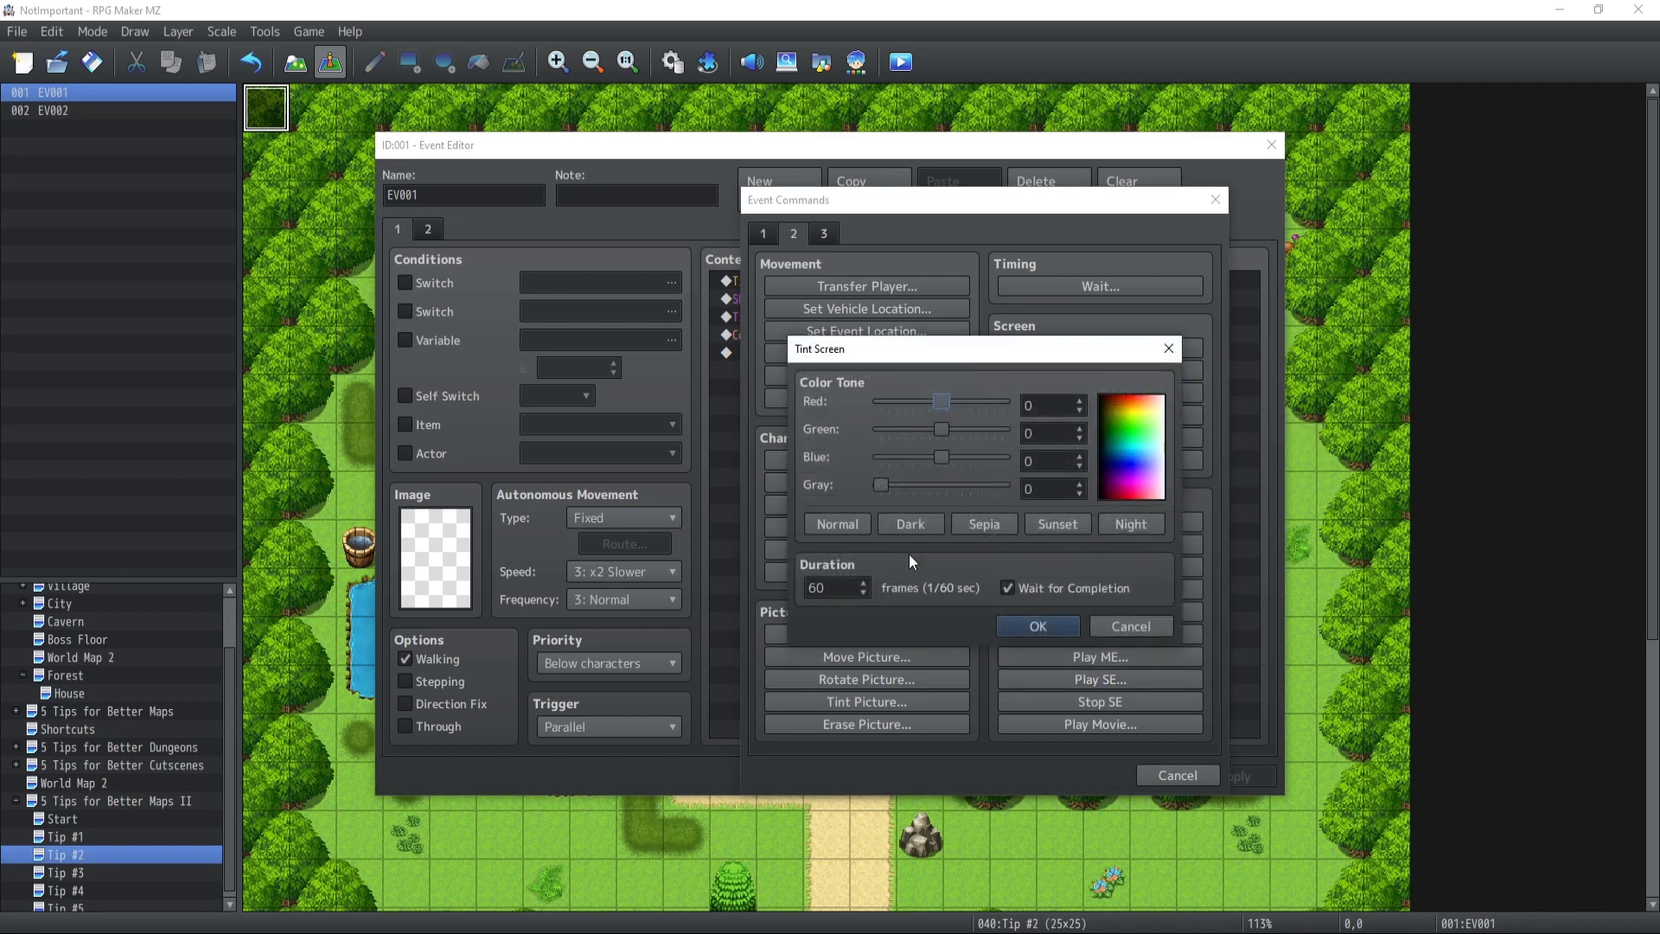
{"action": "left_click", "coordinate": [1132, 626]}
{"action": "left_click", "coordinate": [1164, 778]}
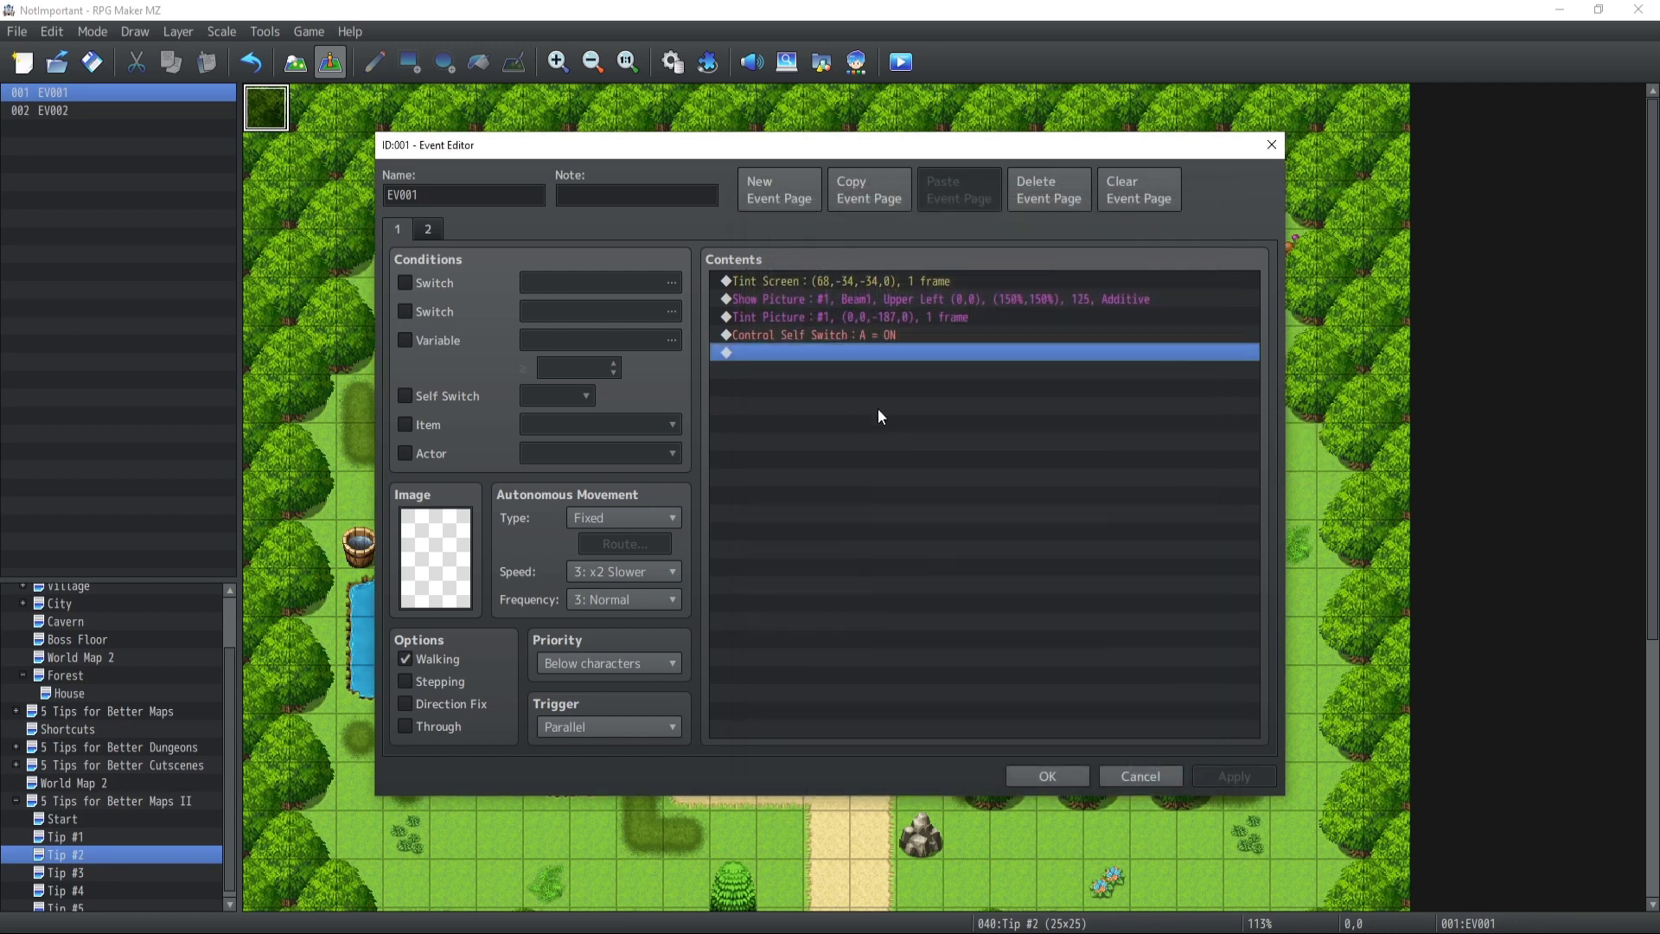
Review the existing Tint Screen's Sunset tone 68, -34, -34, 0 and close without changes
{"action": "double_click", "coordinate": [822, 284]}
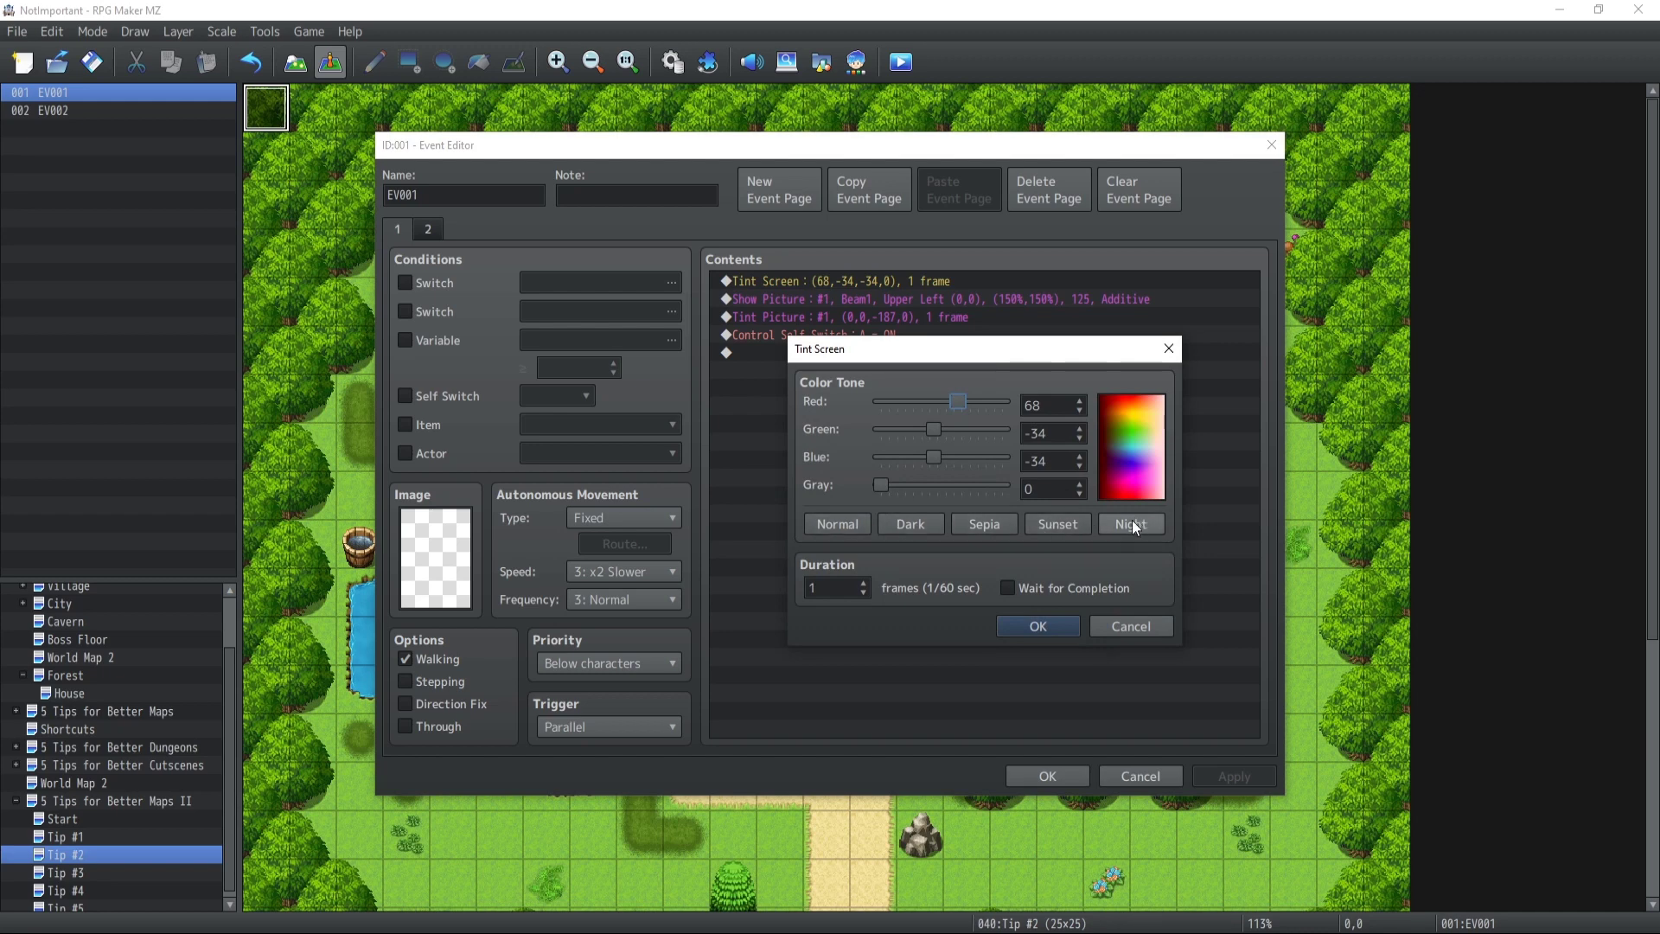
{"action": "left_click", "coordinate": [1057, 526]}
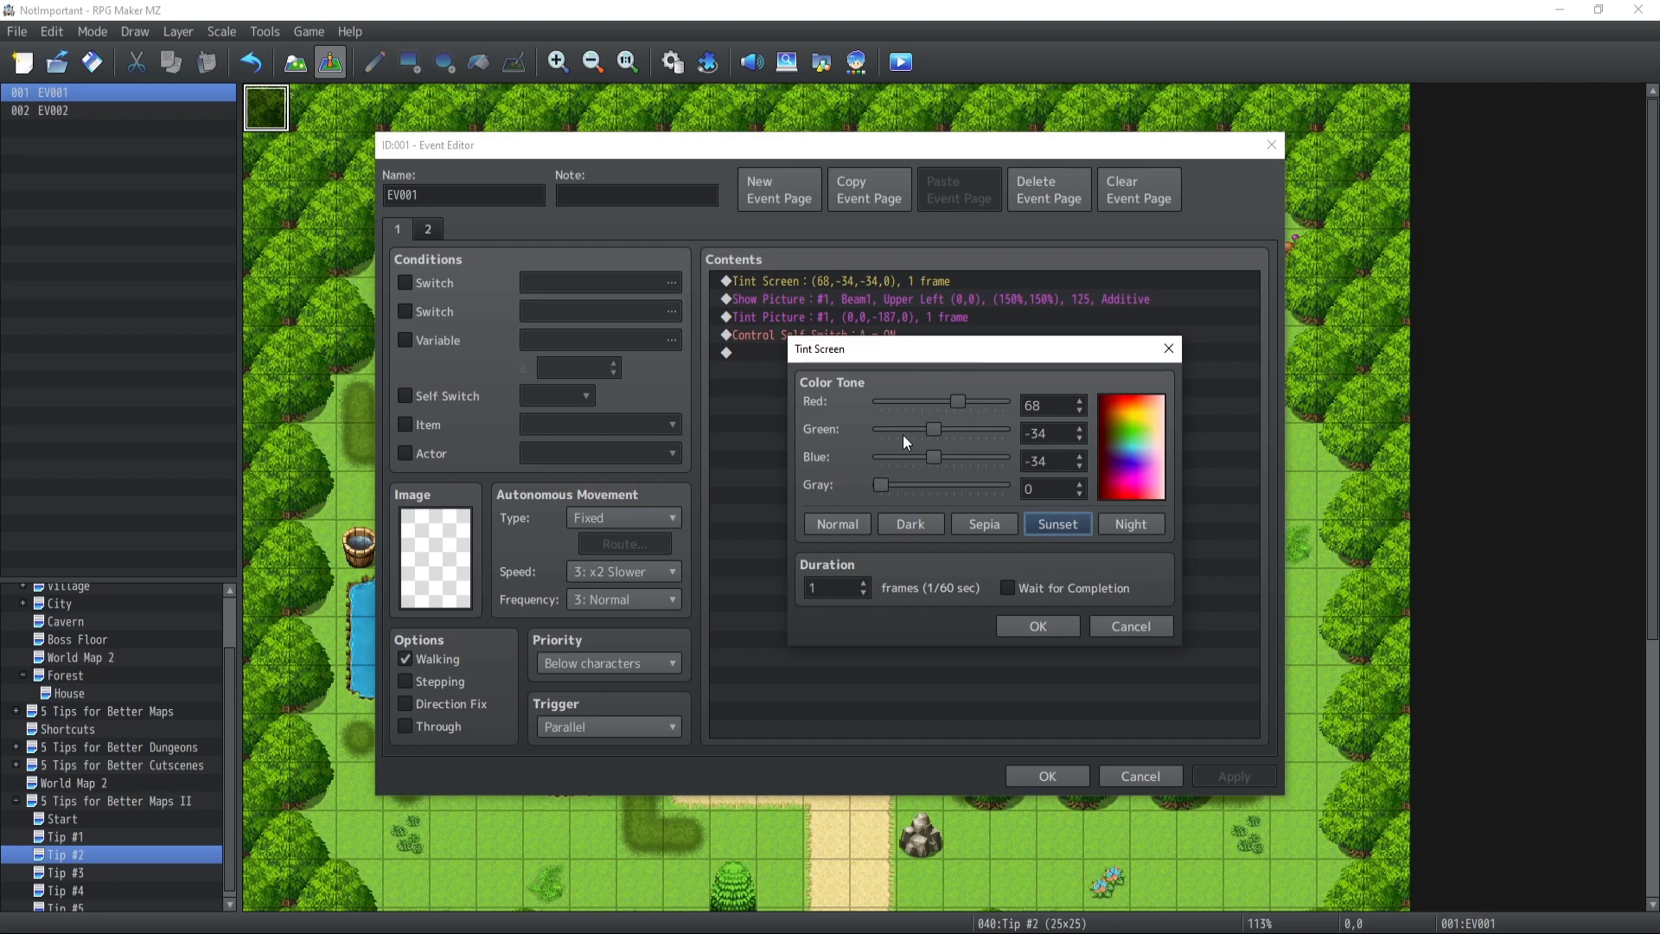
{"action": "left_click", "coordinate": [1044, 778]}
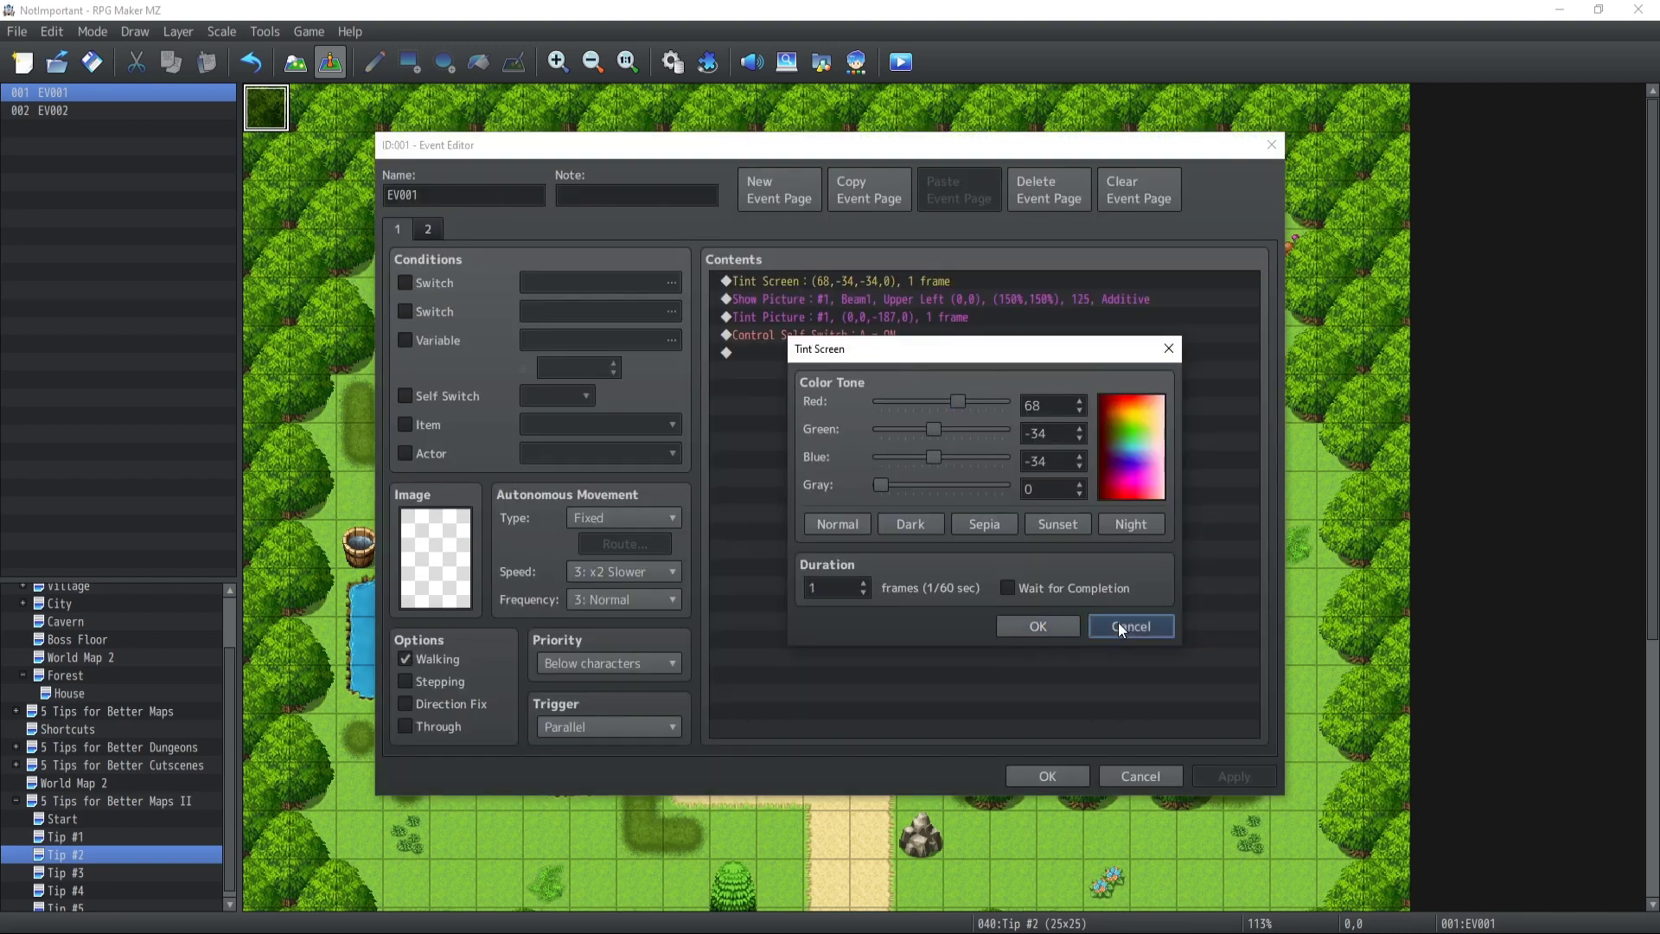
{"action": "left_click", "coordinate": [1118, 623]}
{"action": "left_click", "coordinate": [1140, 768]}
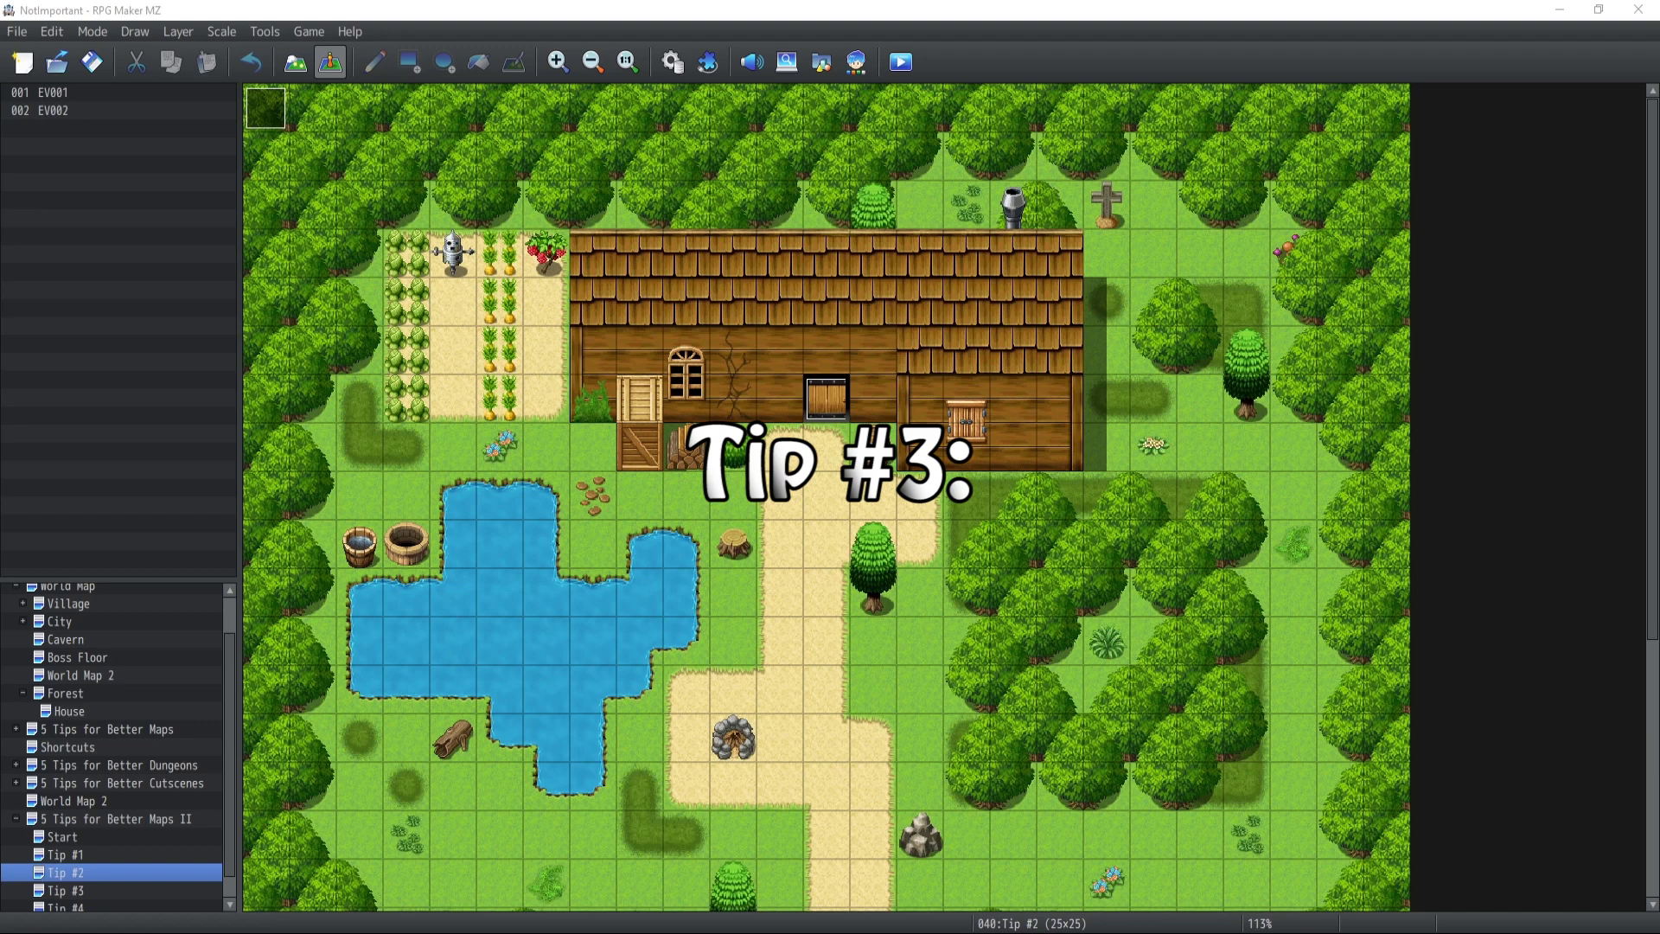
Switch to the Tip #3 farm map with the geyser in the pond
{"action": "left_click", "coordinate": [115, 892]}
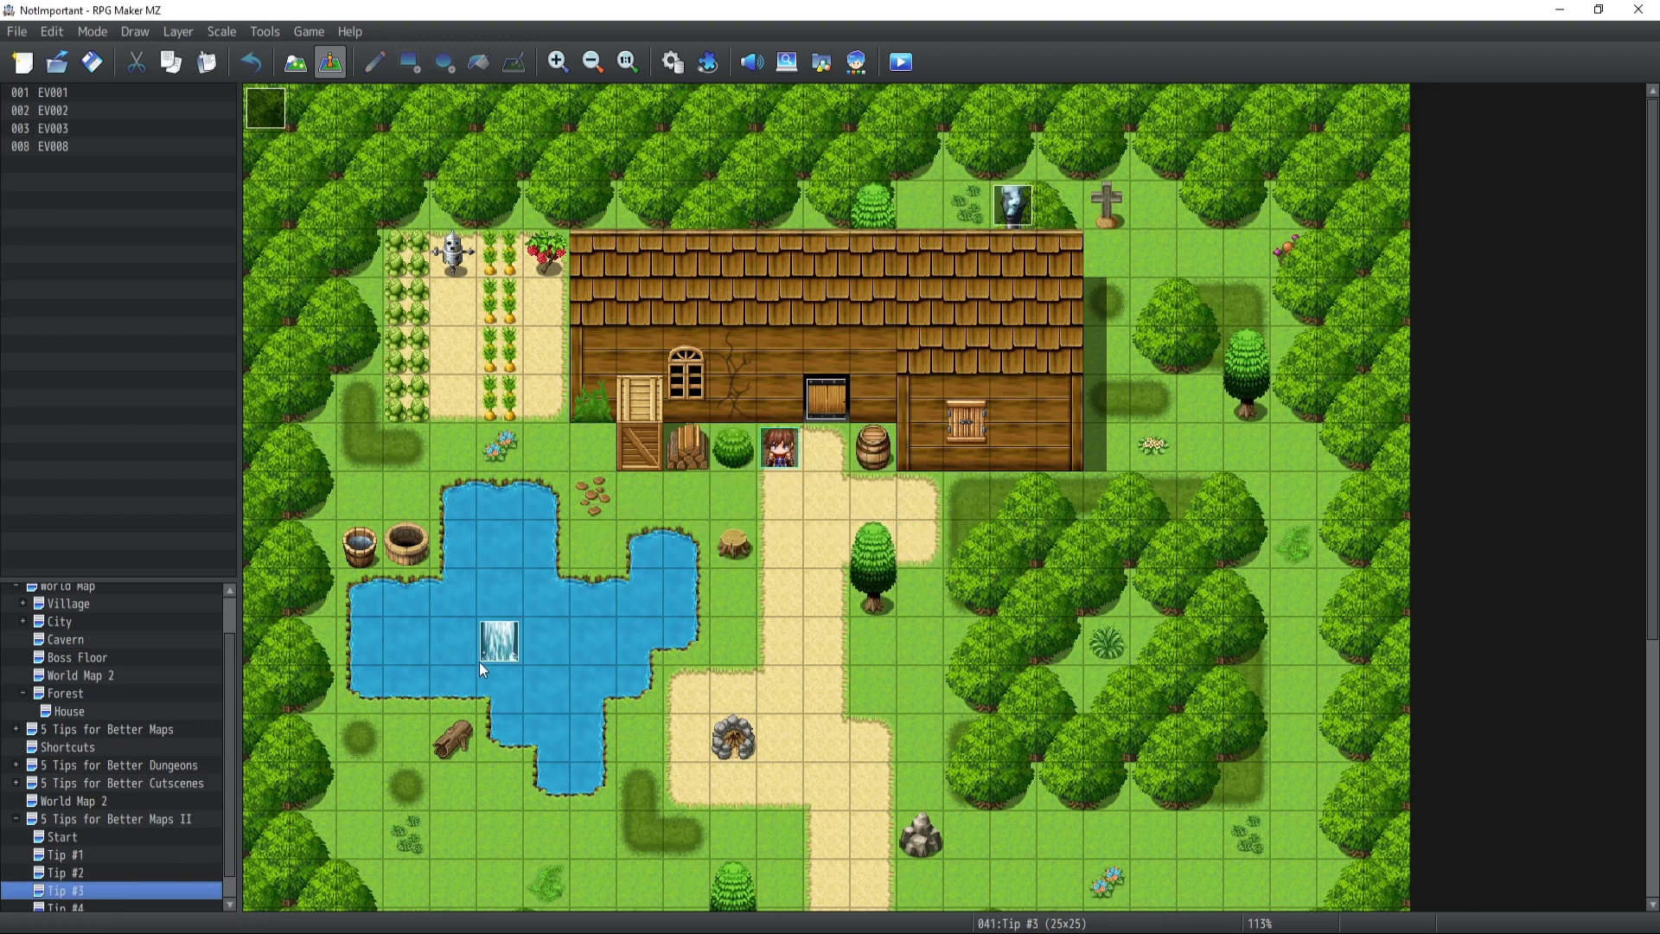
{"action": "double_click", "coordinate": [1012, 206]}
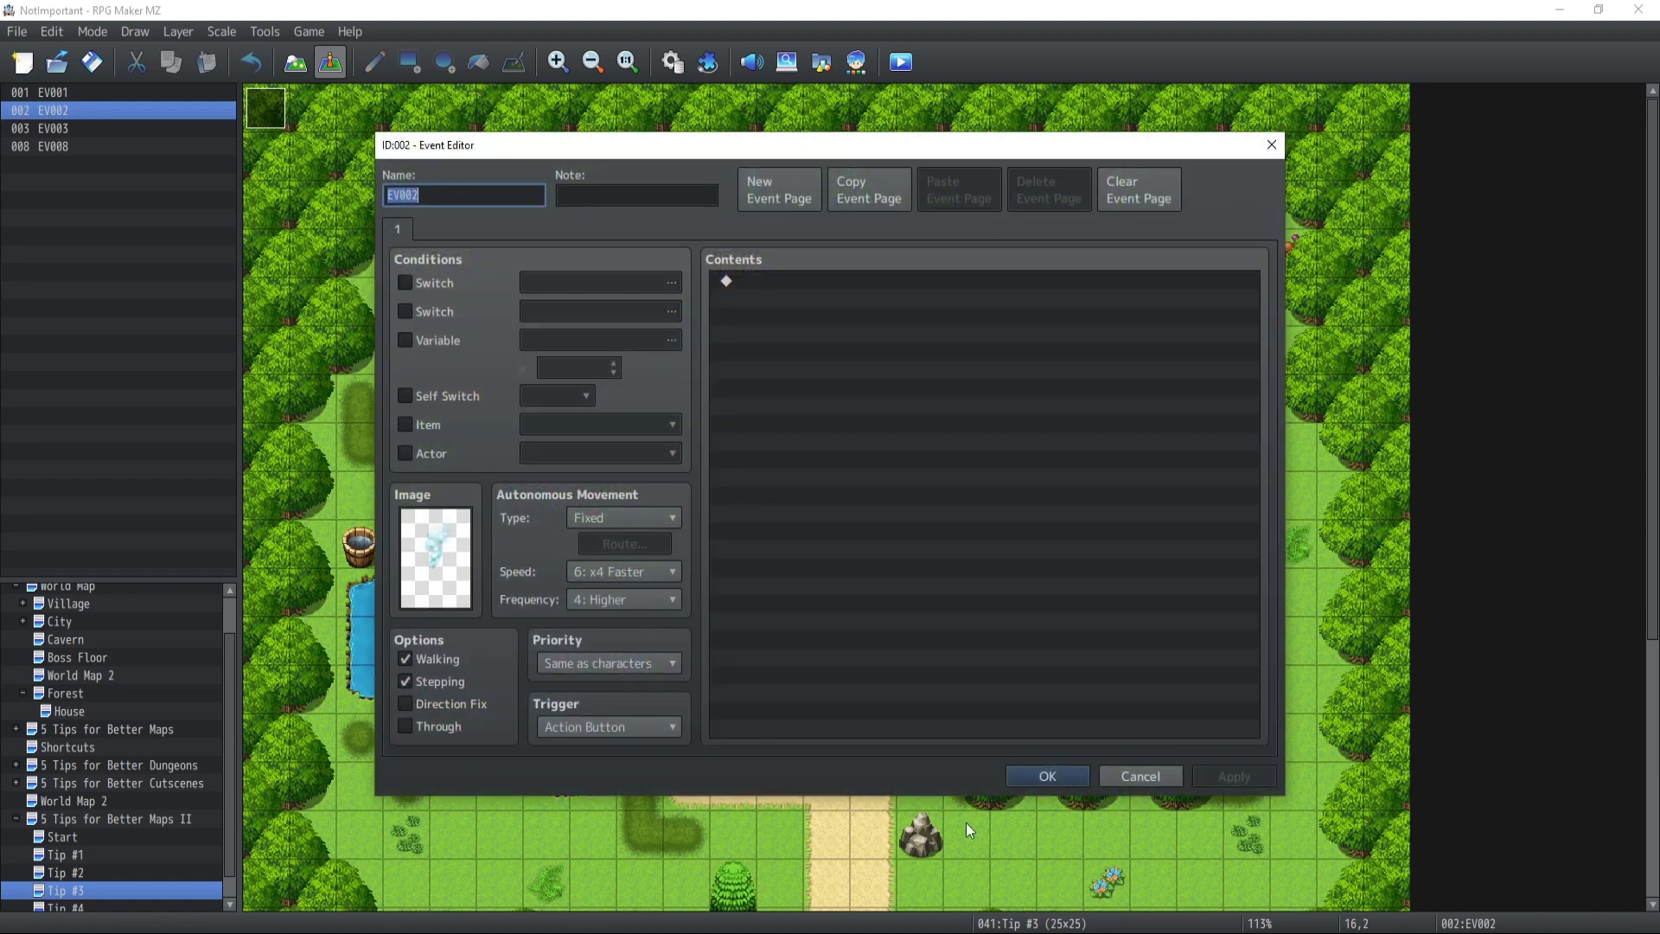
{"action": "left_click", "coordinate": [1133, 776]}
{"action": "double_click", "coordinate": [516, 640]}
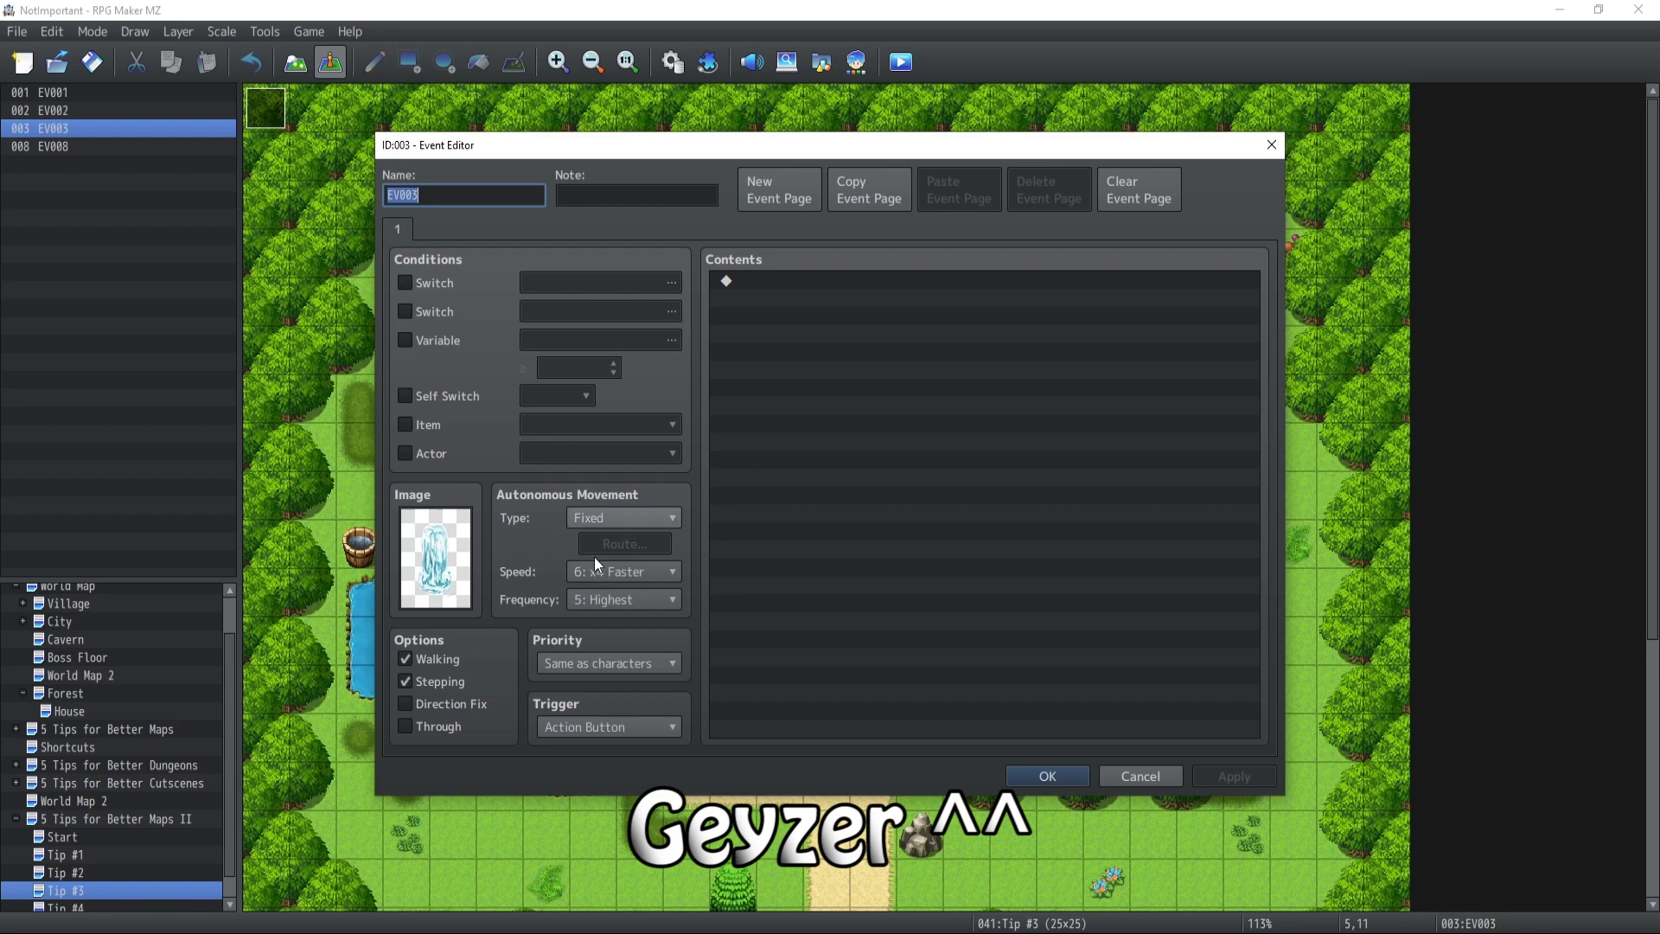
{"action": "left_click", "coordinate": [1138, 768]}
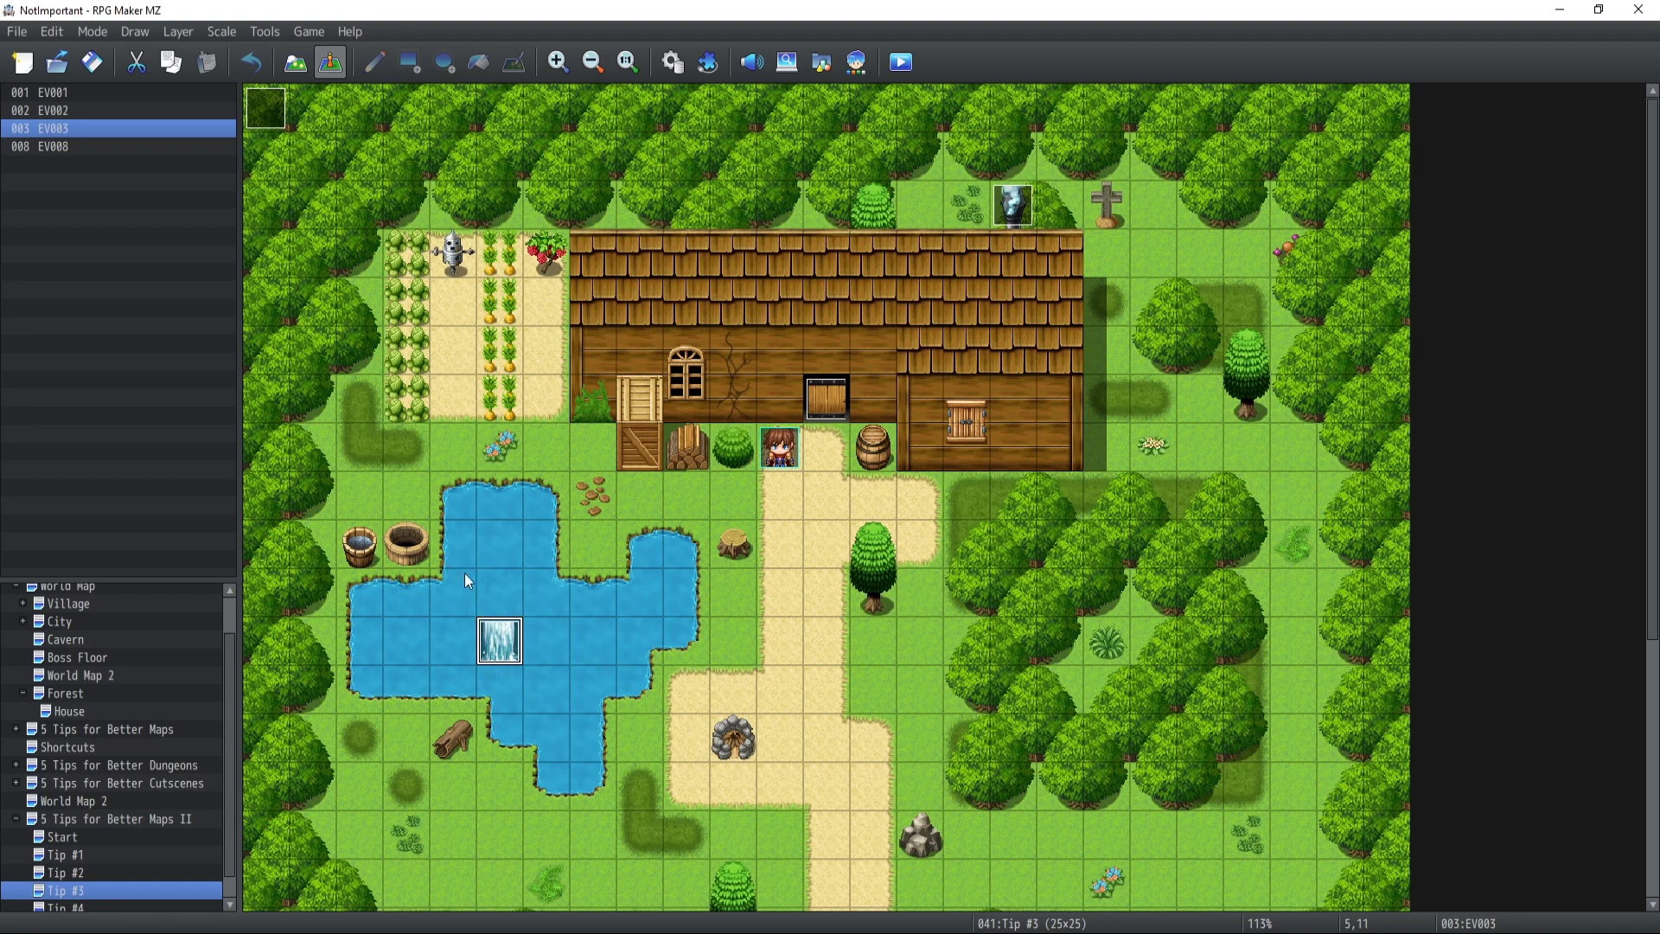
Select the player start, playtest Tip #3 with a new game and walk toward the house door
{"action": "left_click", "coordinate": [768, 453]}
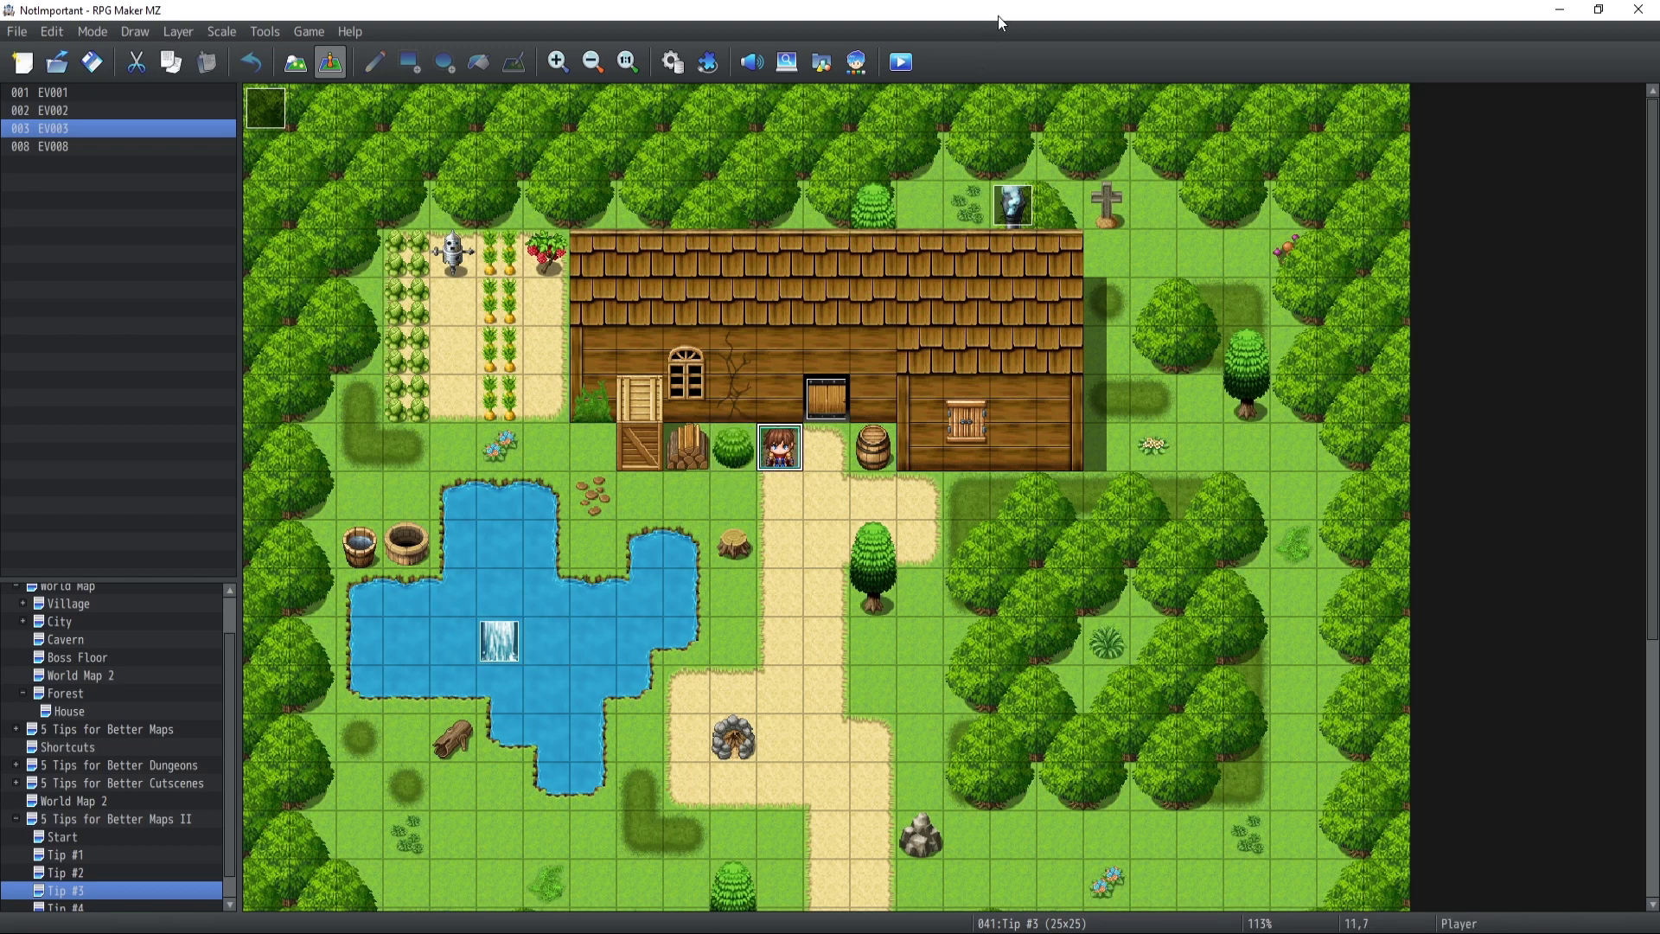
{"action": "key", "text": "ctrl+r"}
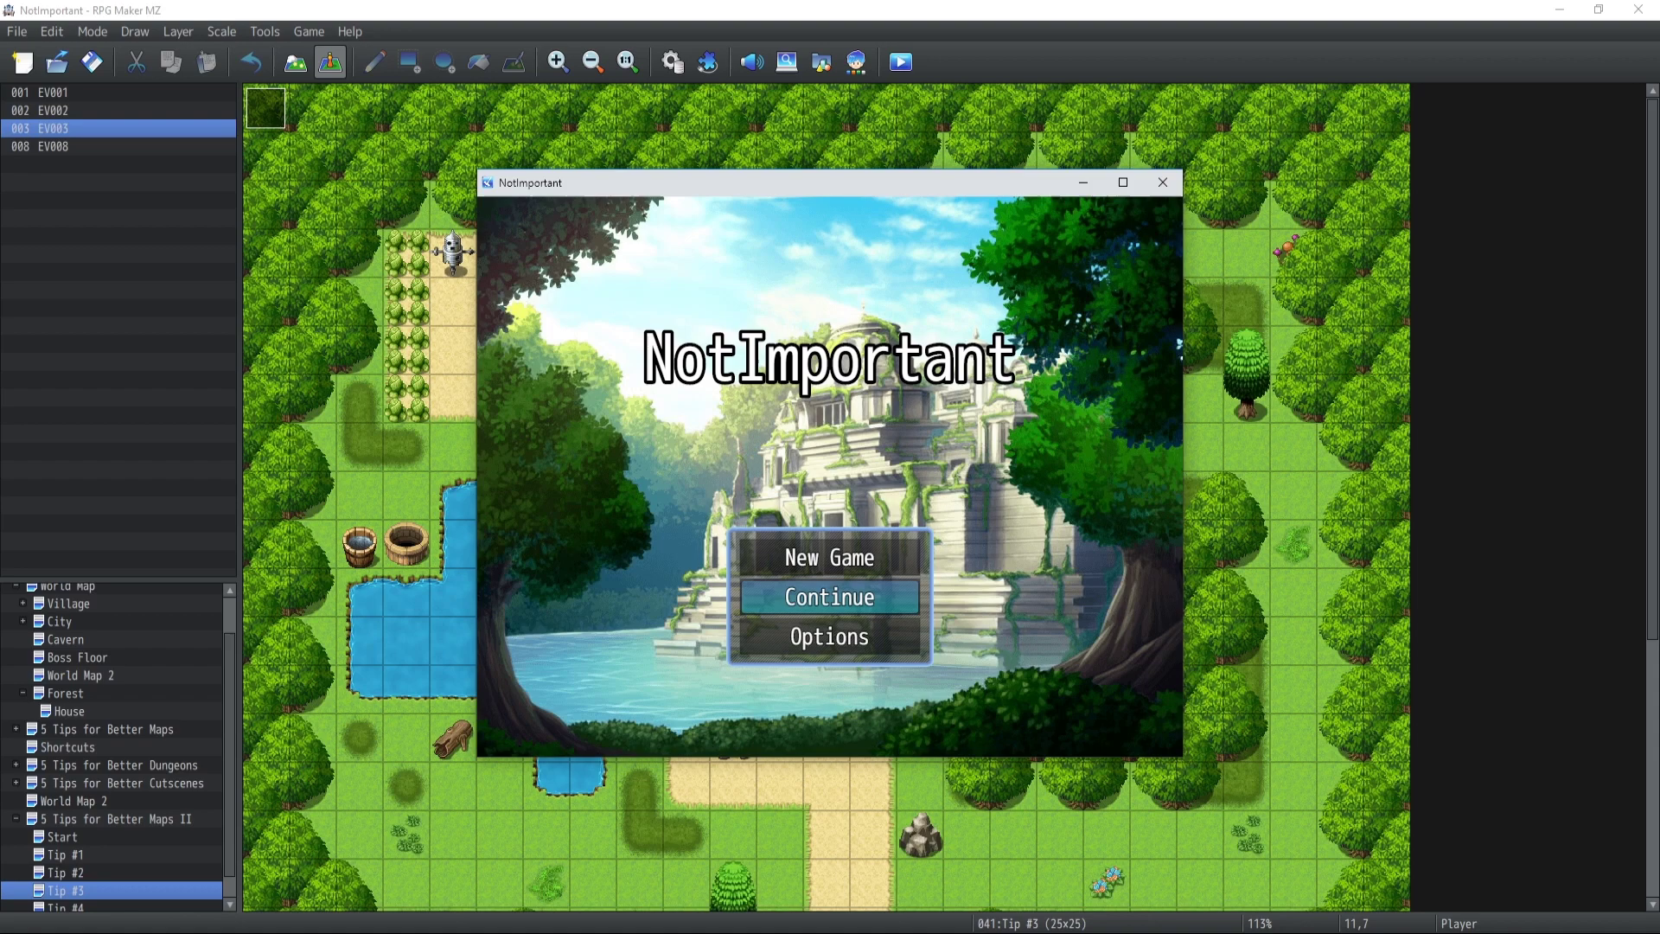
{"action": "key", "text": "Up"}
{"action": "key", "text": "Return"}
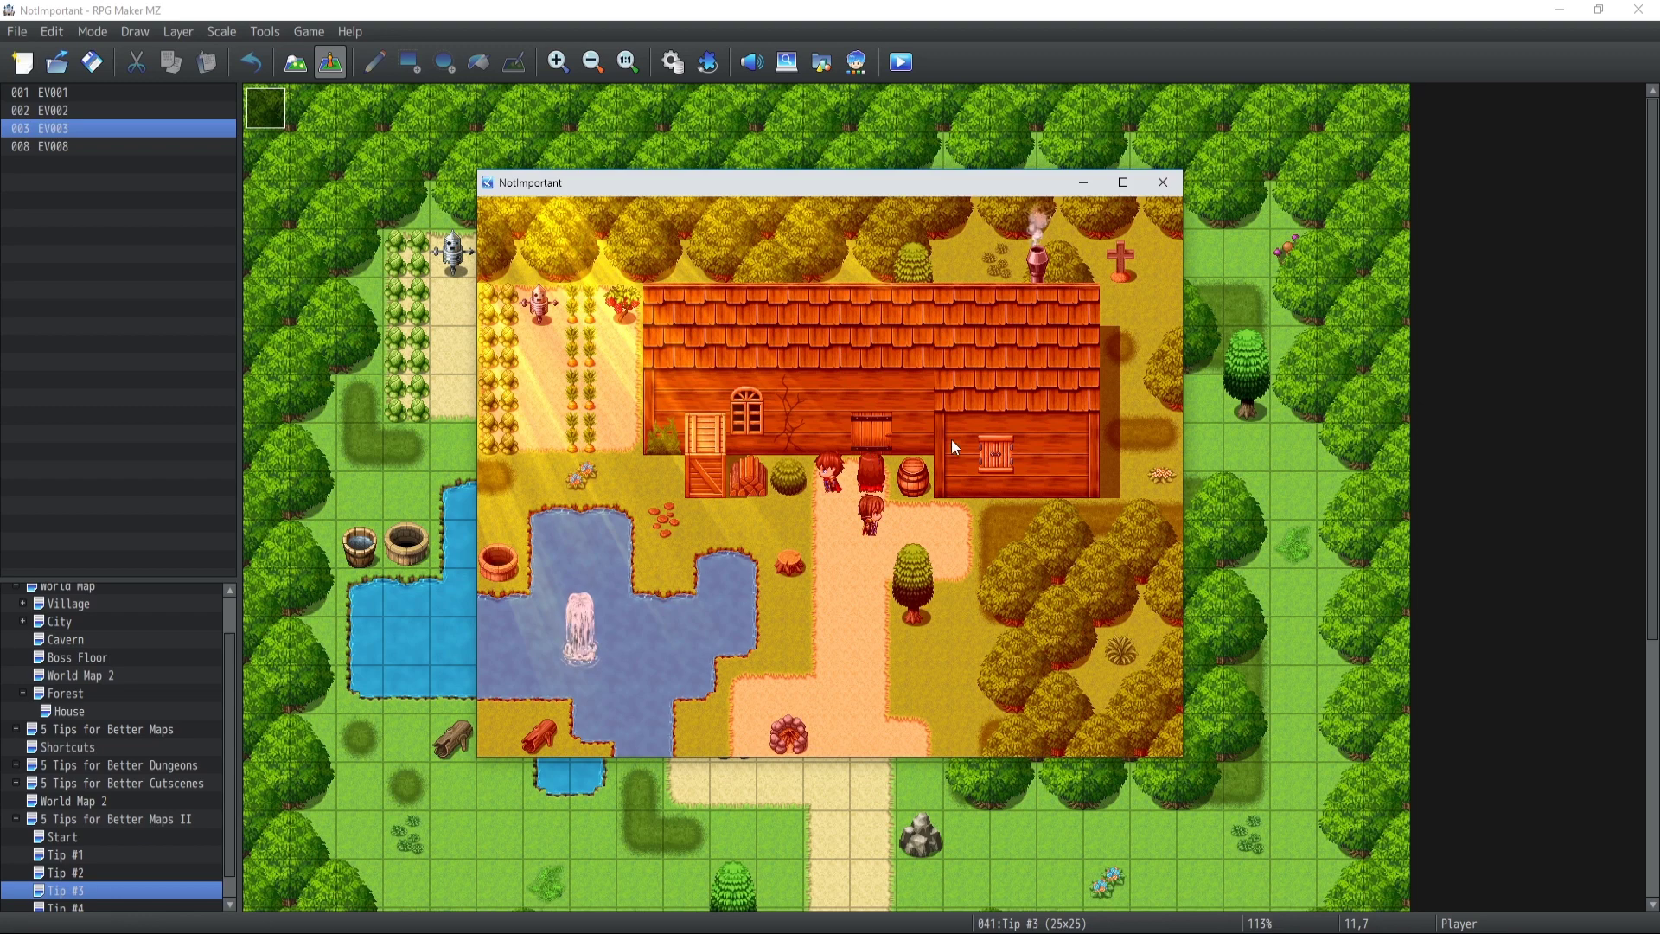
{"action": "left_click", "coordinate": [872, 410]}
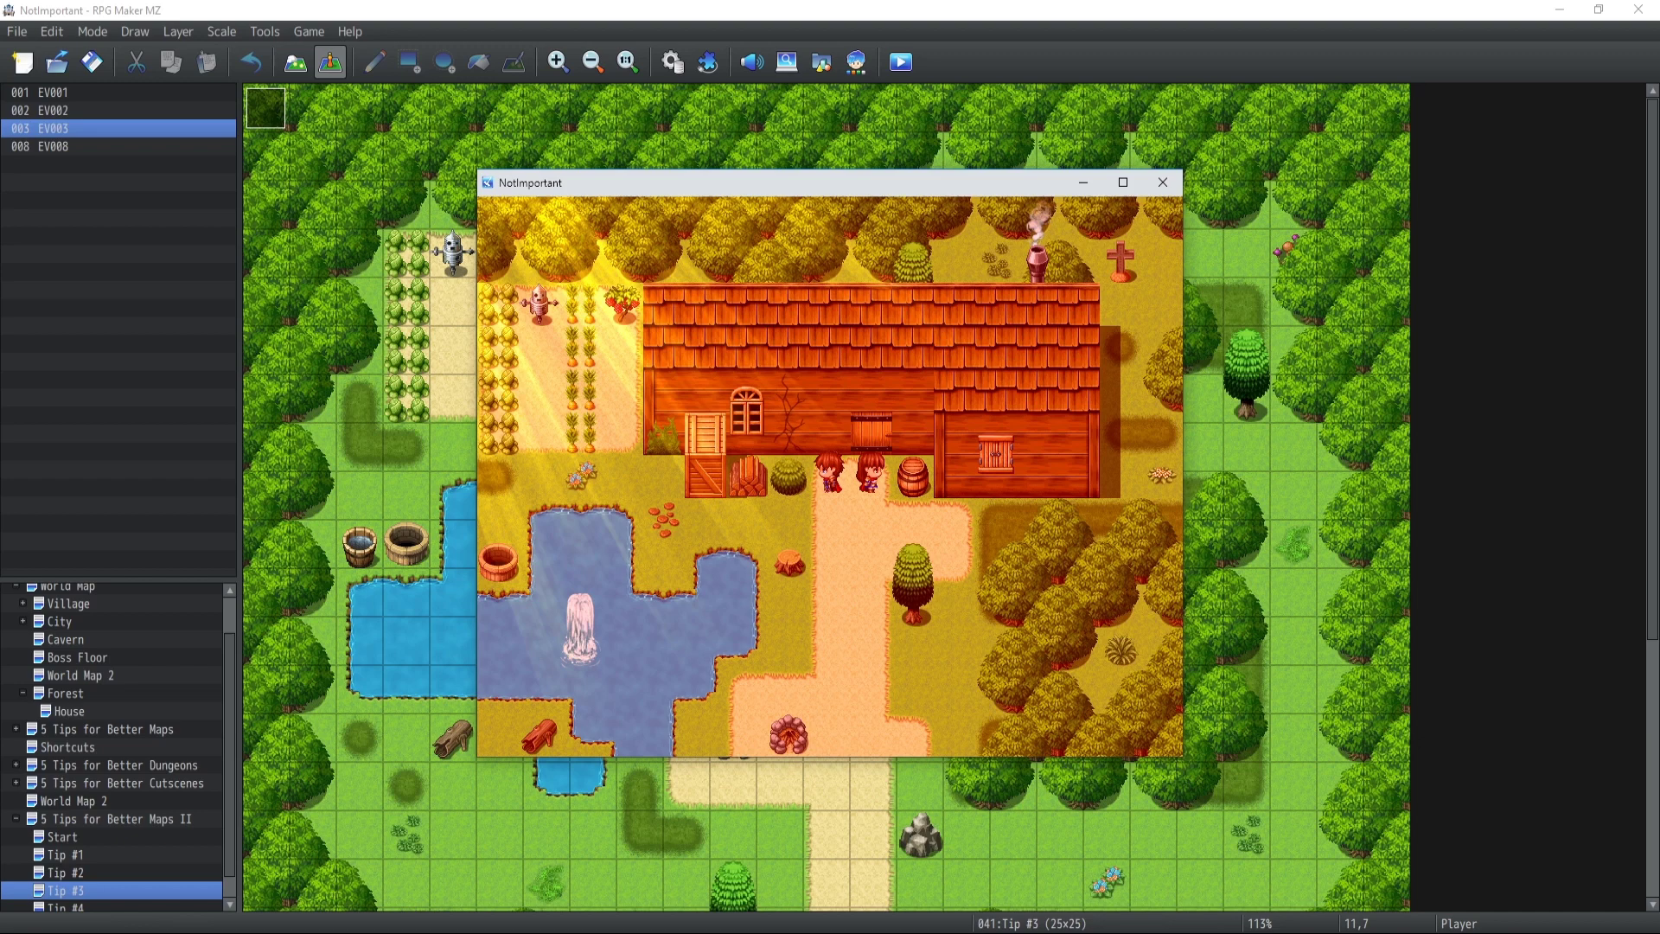
Walk the party down the path and right across the farm toward the conifer
{"action": "key", "text": "Down"}
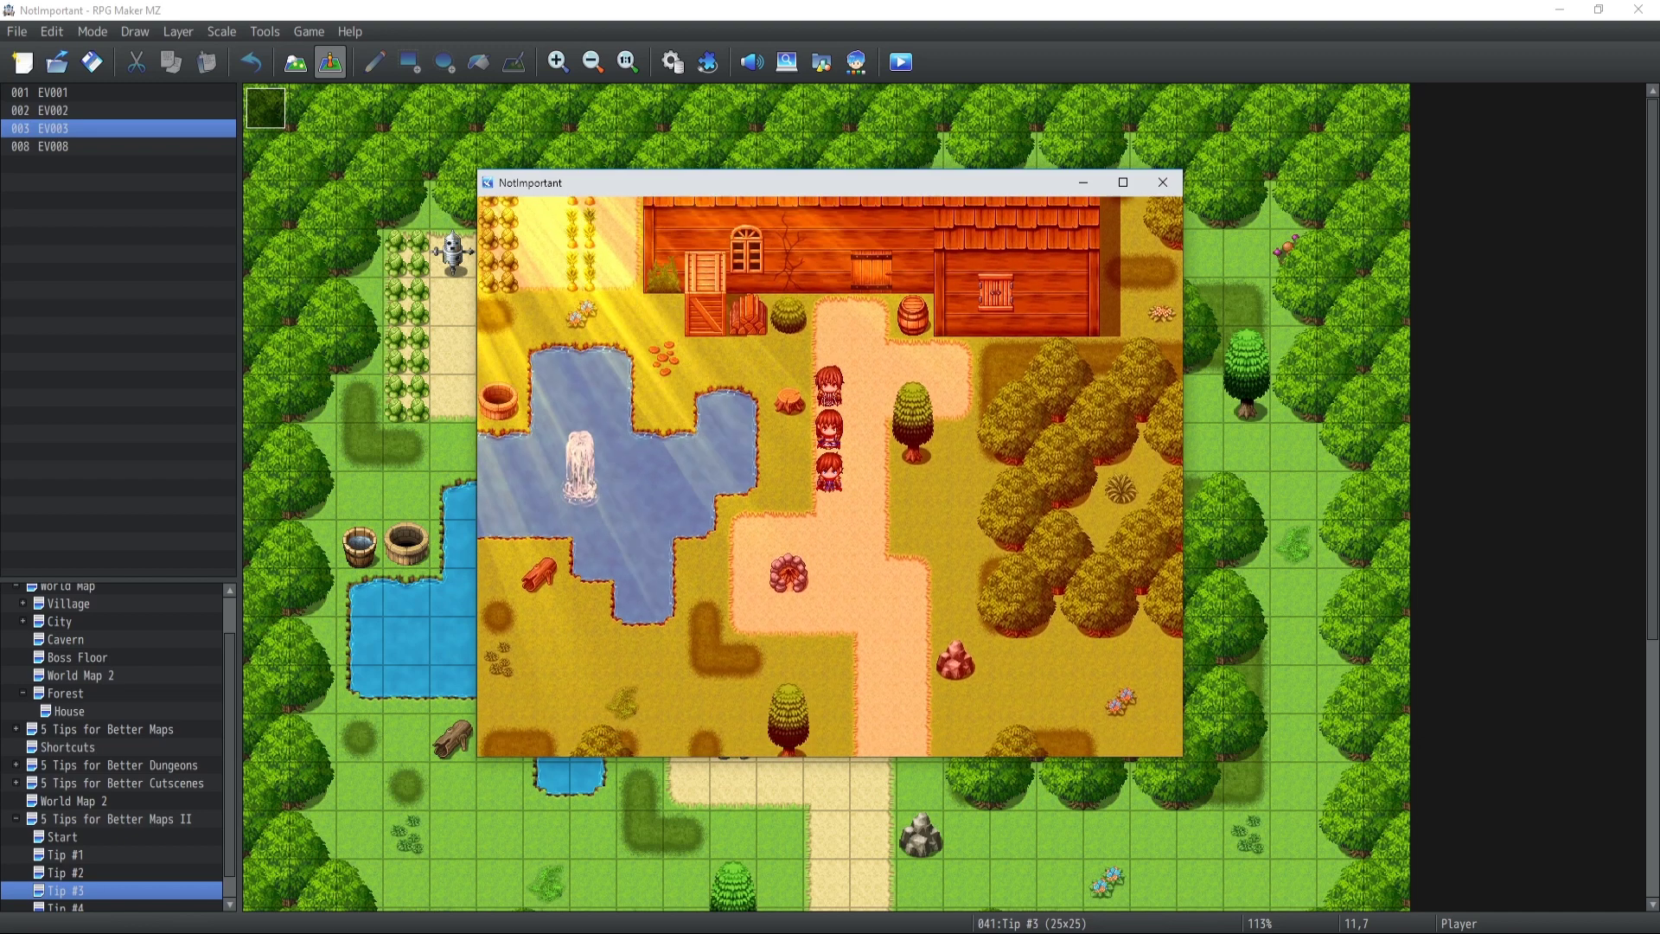
{"action": "key", "text": "Right"}
{"action": "key", "text": "Down"}
{"action": "key", "text": "Right"}
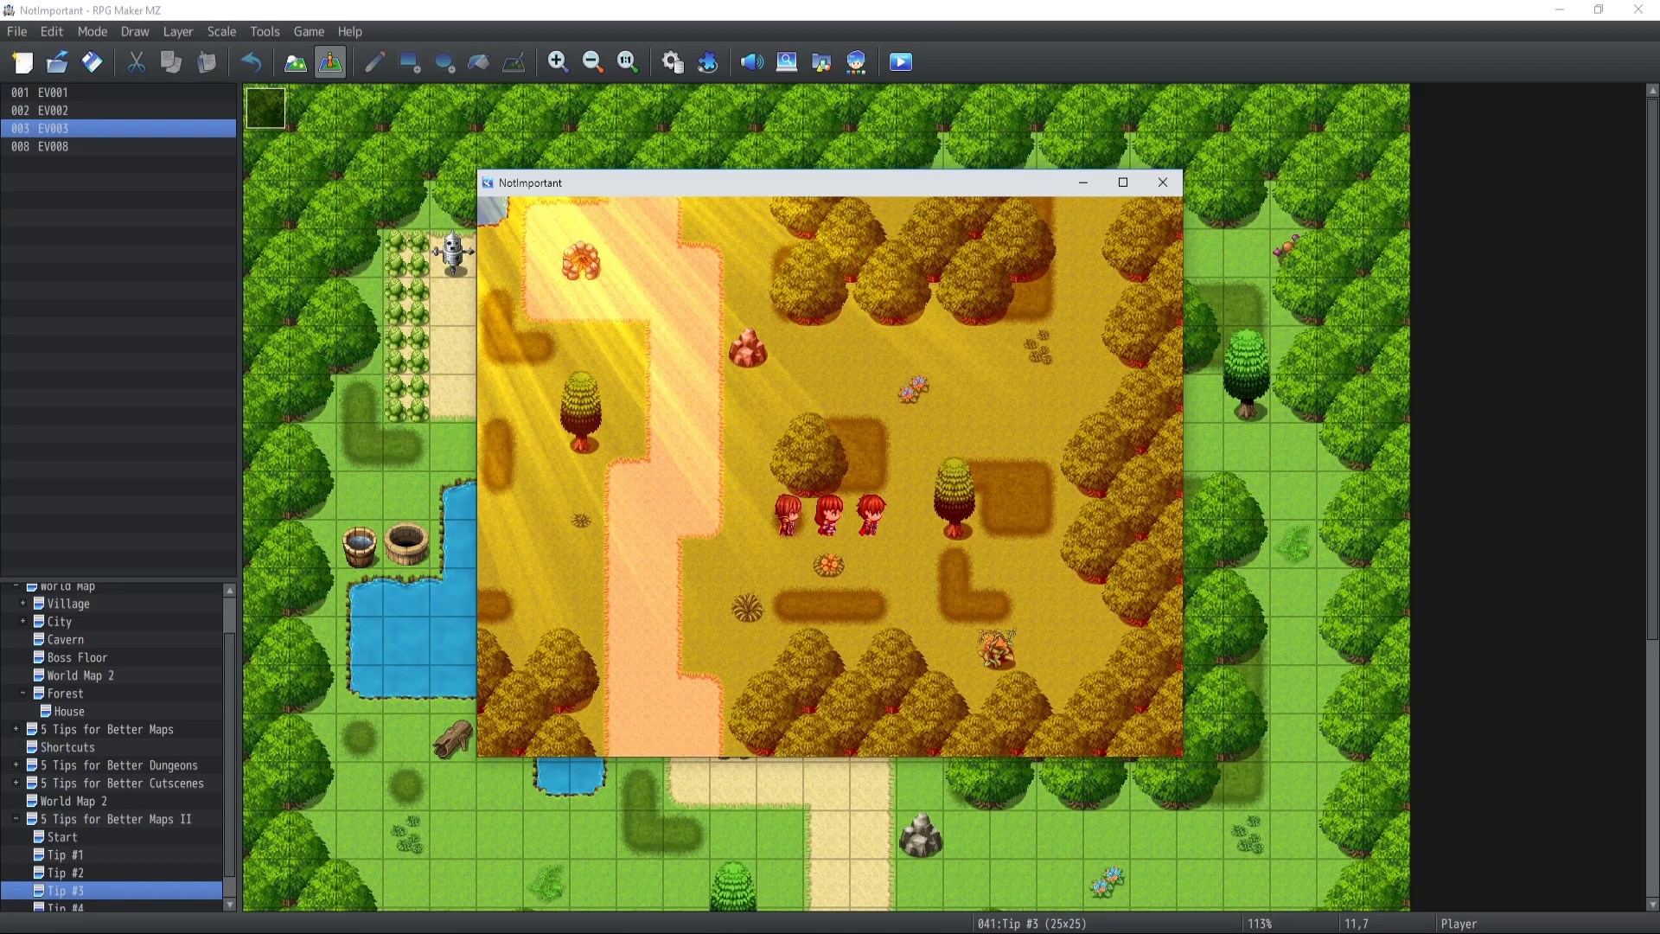
{"action": "key", "text": "Up"}
{"action": "key", "text": "Right"}
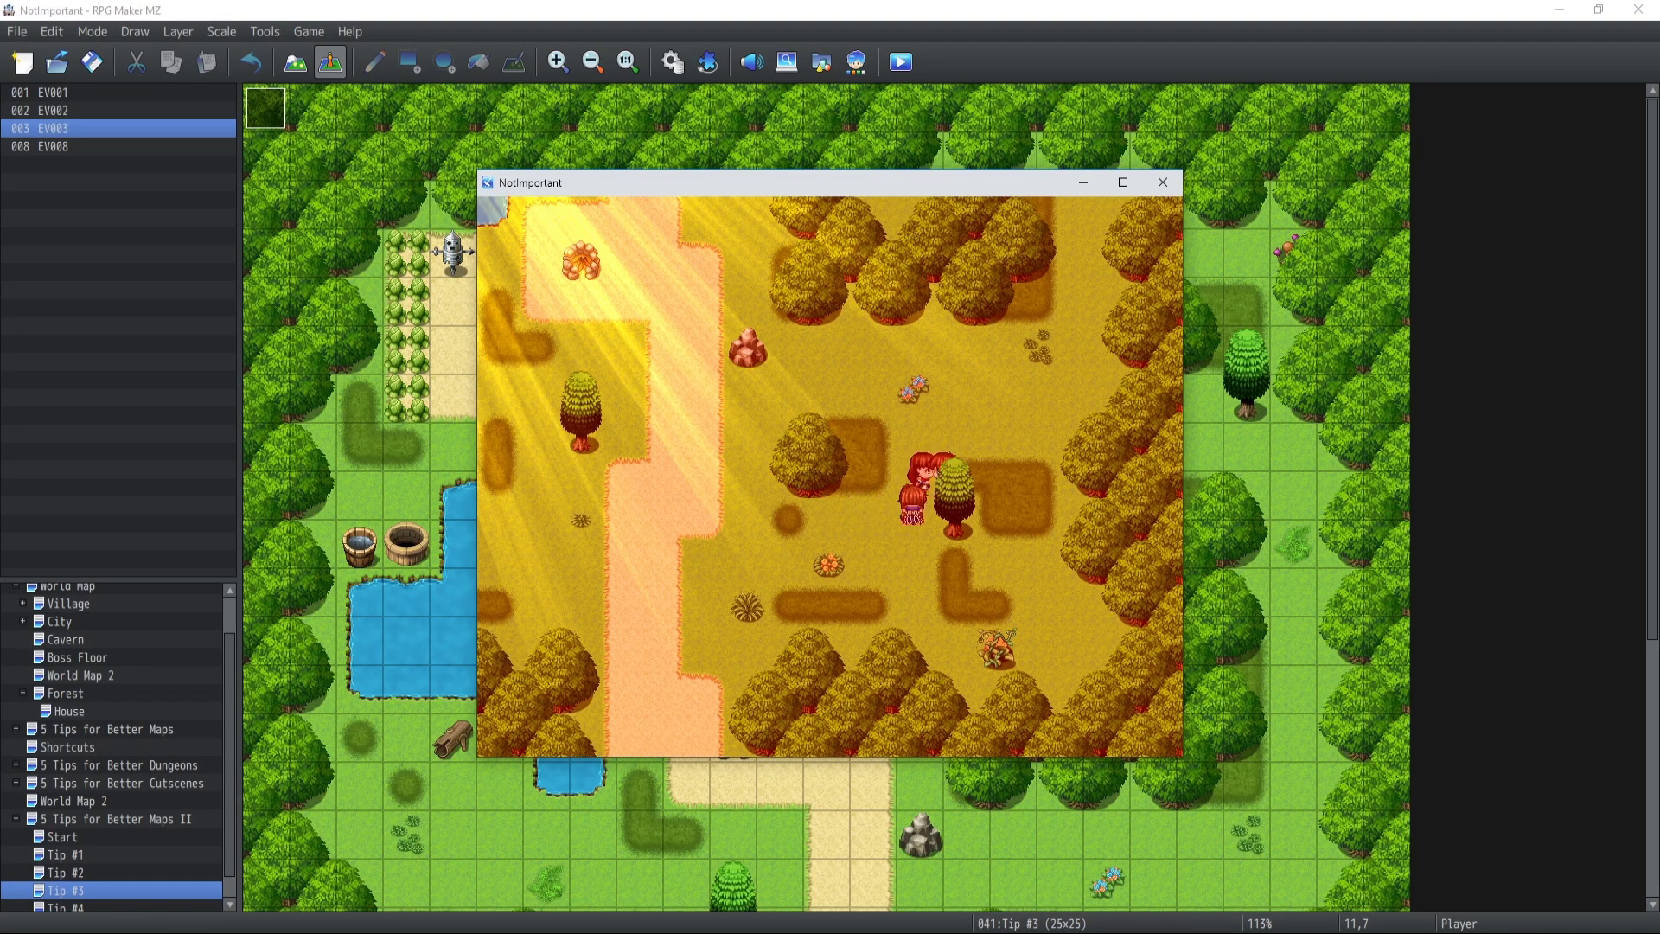
Walk back up the path to beside the house, then end the playtest with Alt+F4
{"action": "key", "text": "Left"}
{"action": "key", "text": "Up"}
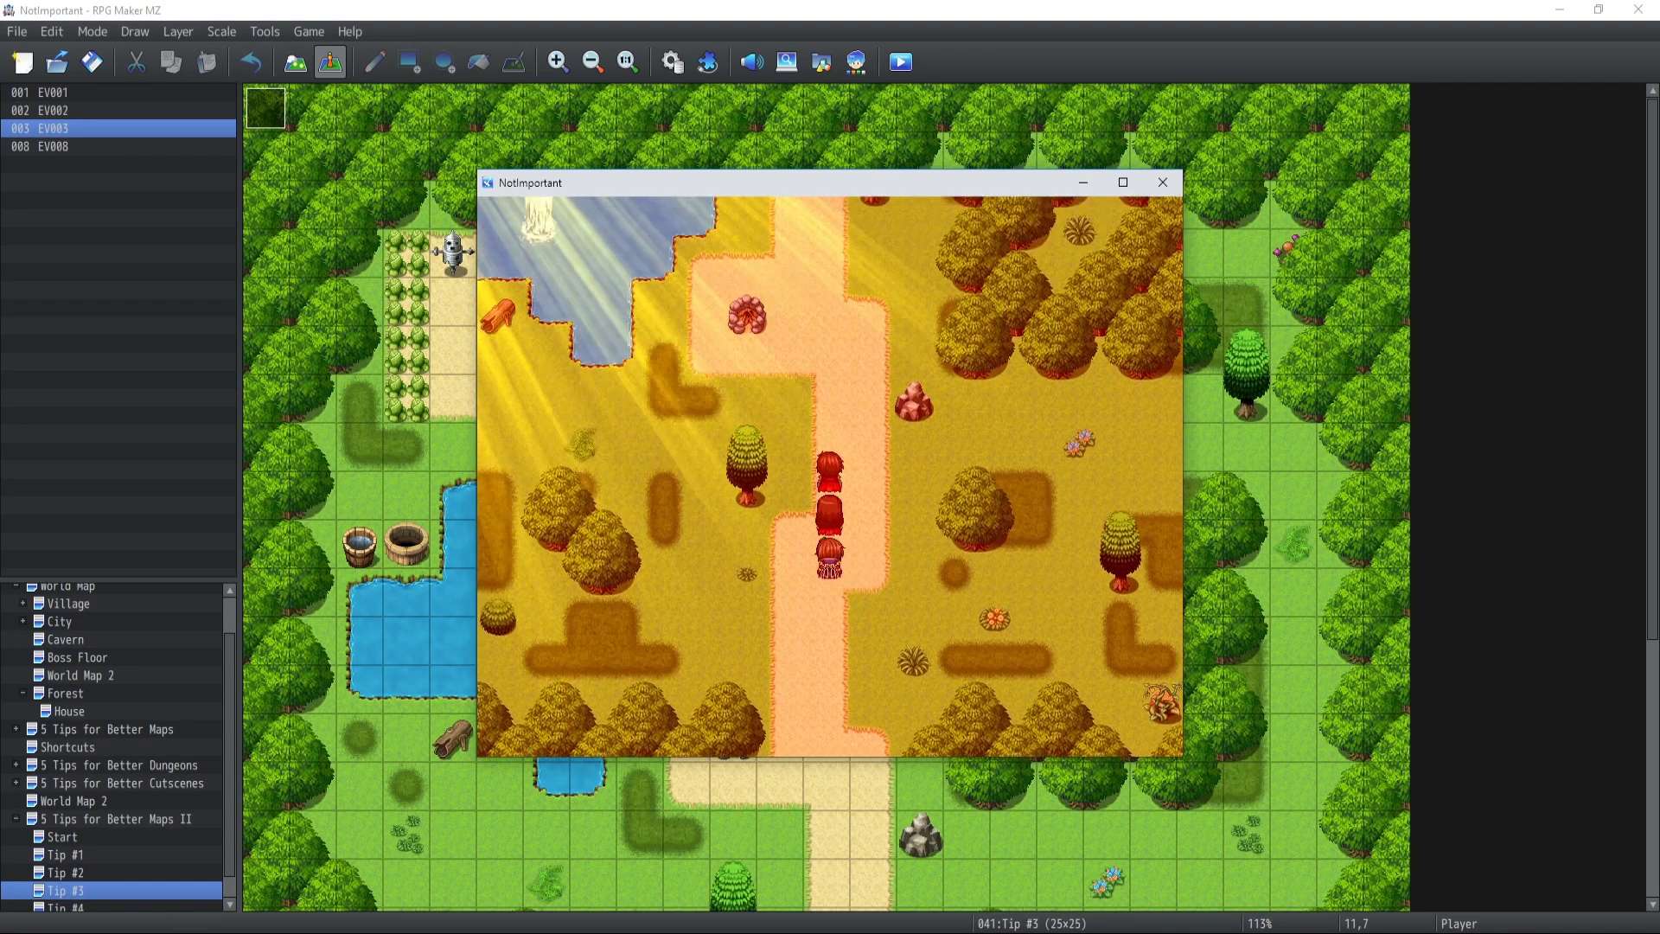
{"action": "key", "text": "Up"}
{"action": "key", "text": "Left"}
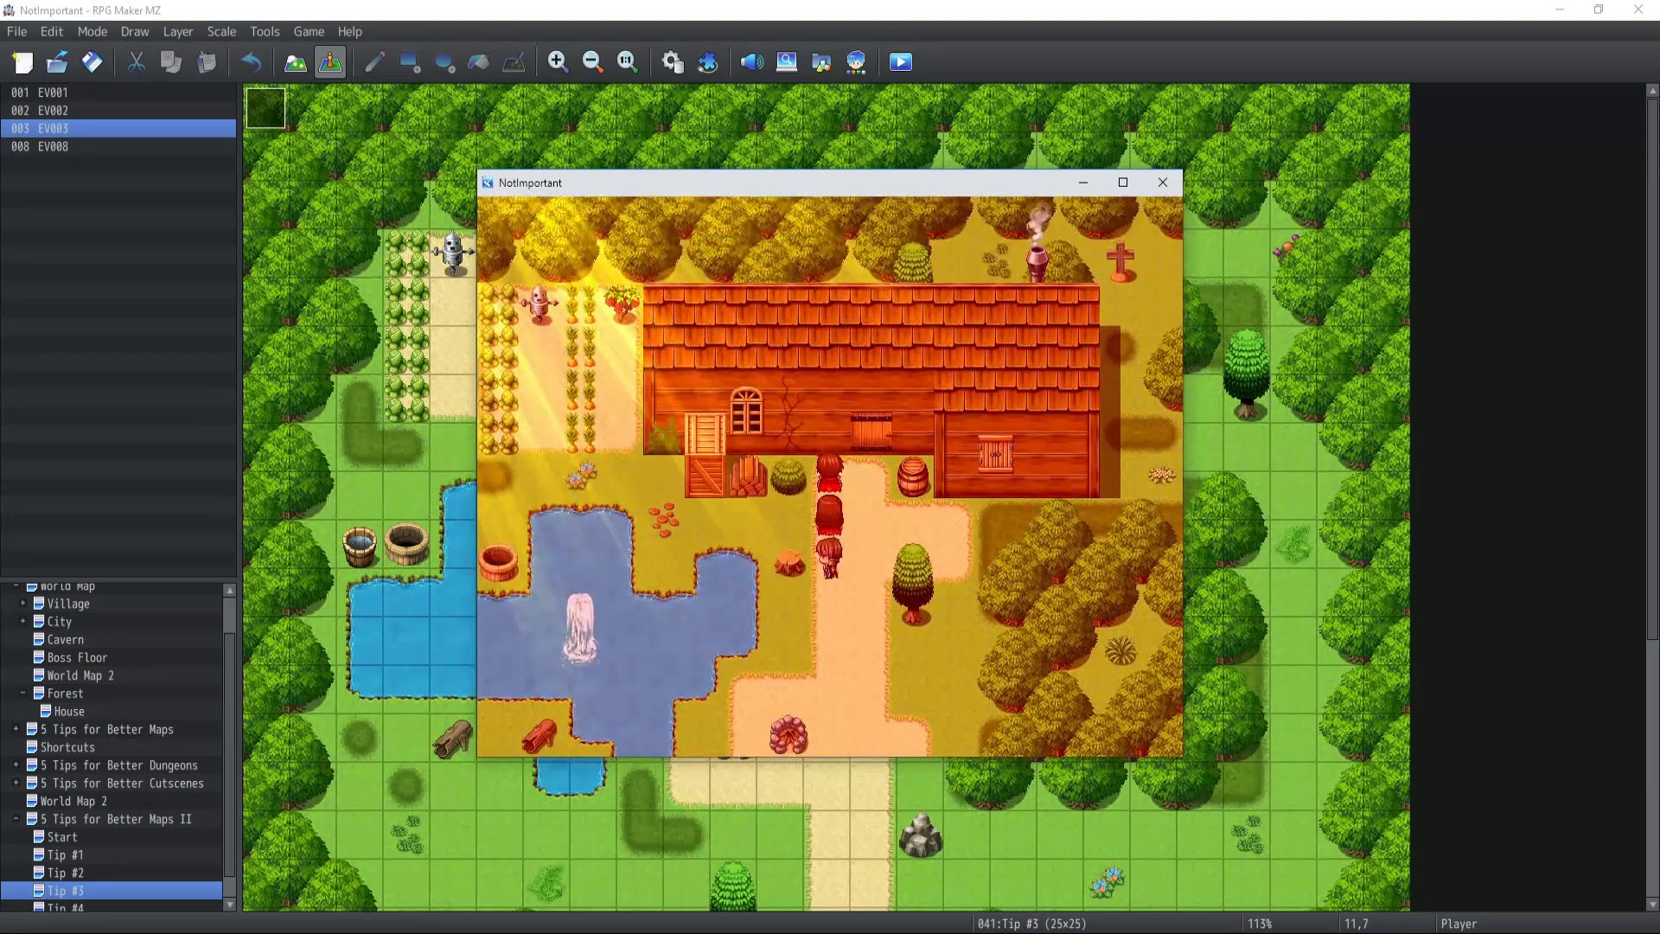
{"action": "key", "text": "Right"}
{"action": "key", "text": "Down"}
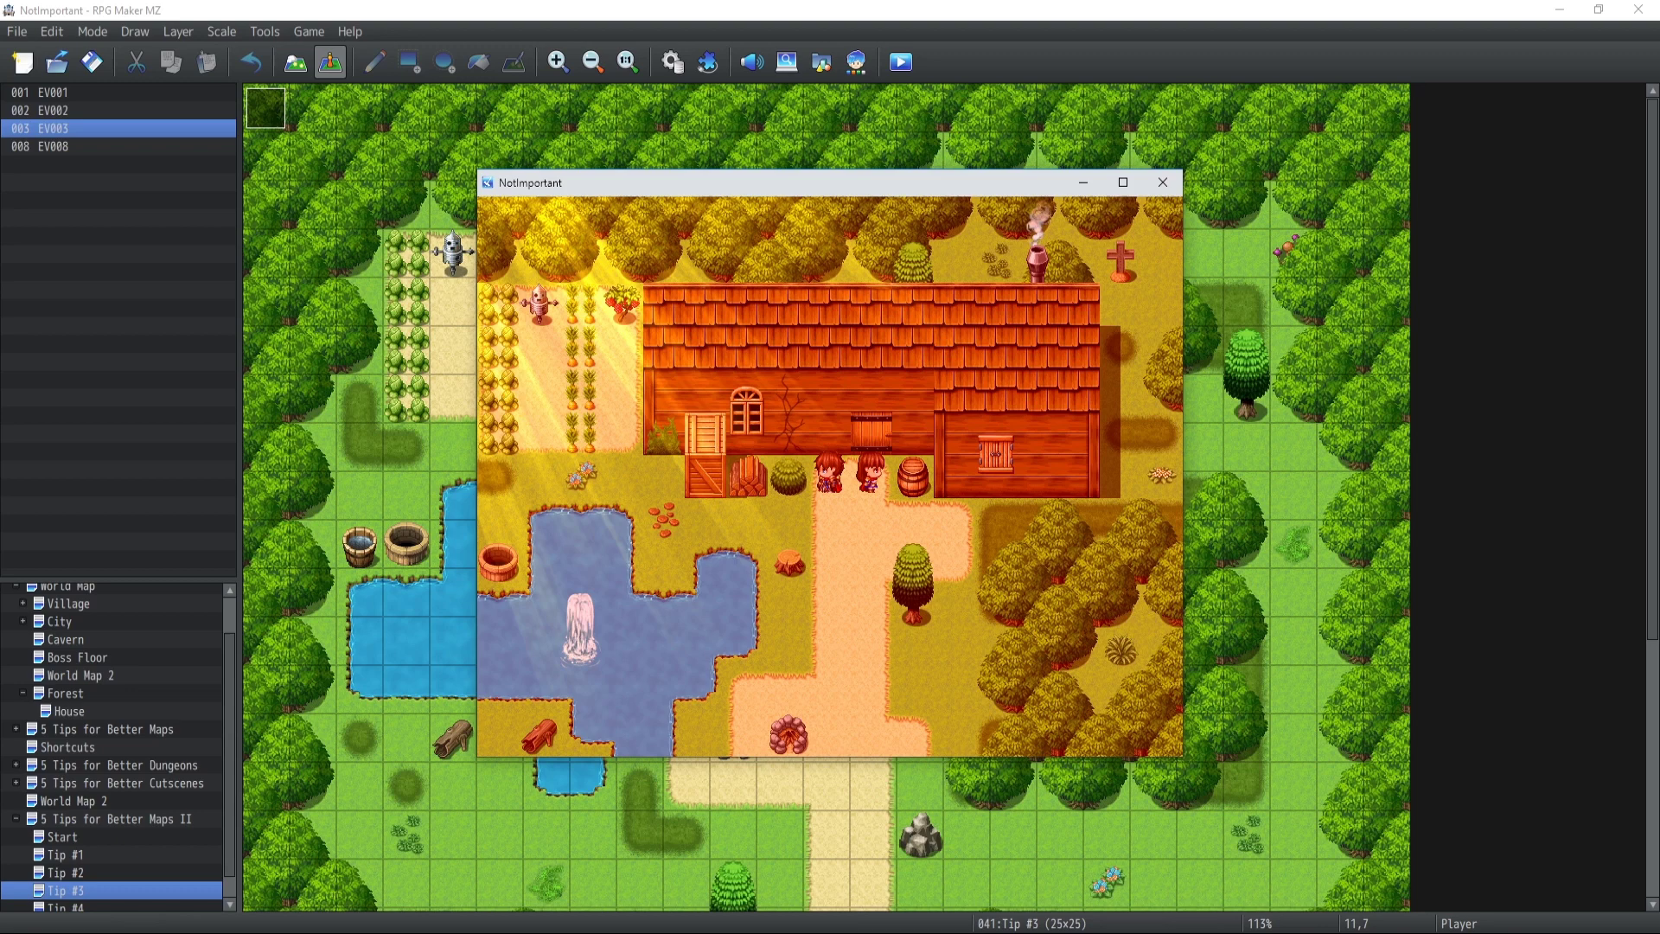
{"action": "key", "text": "alt+F4"}
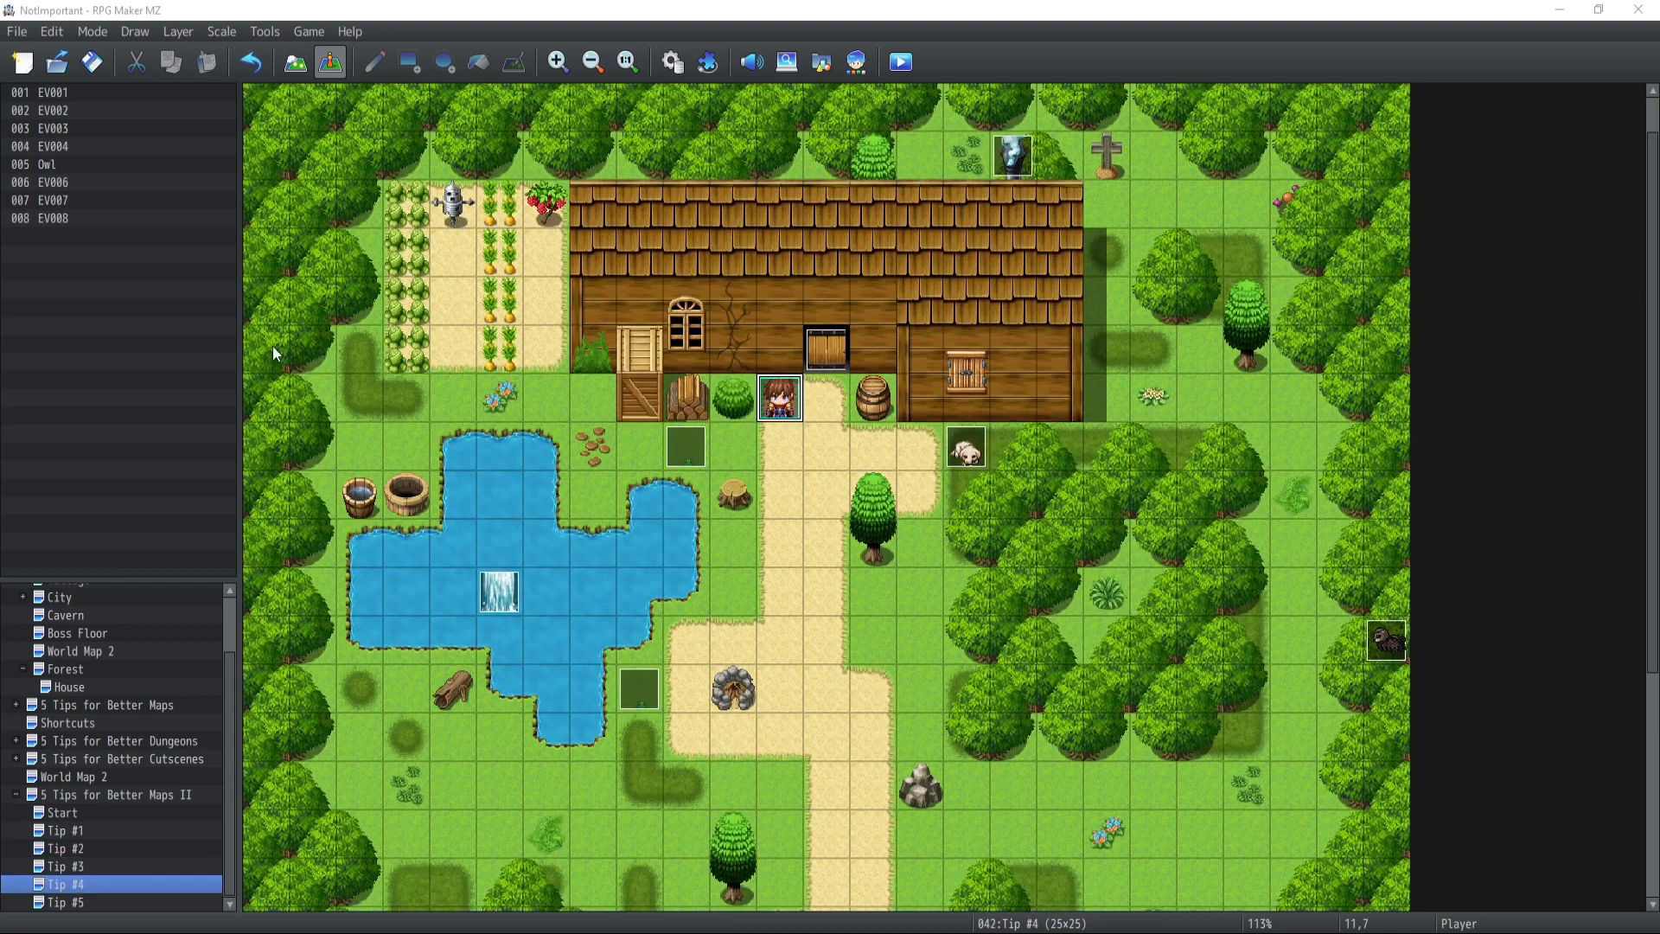
Playtest the Tip #4 farm with its animals, starting a new game
{"action": "left_click", "coordinate": [902, 62]}
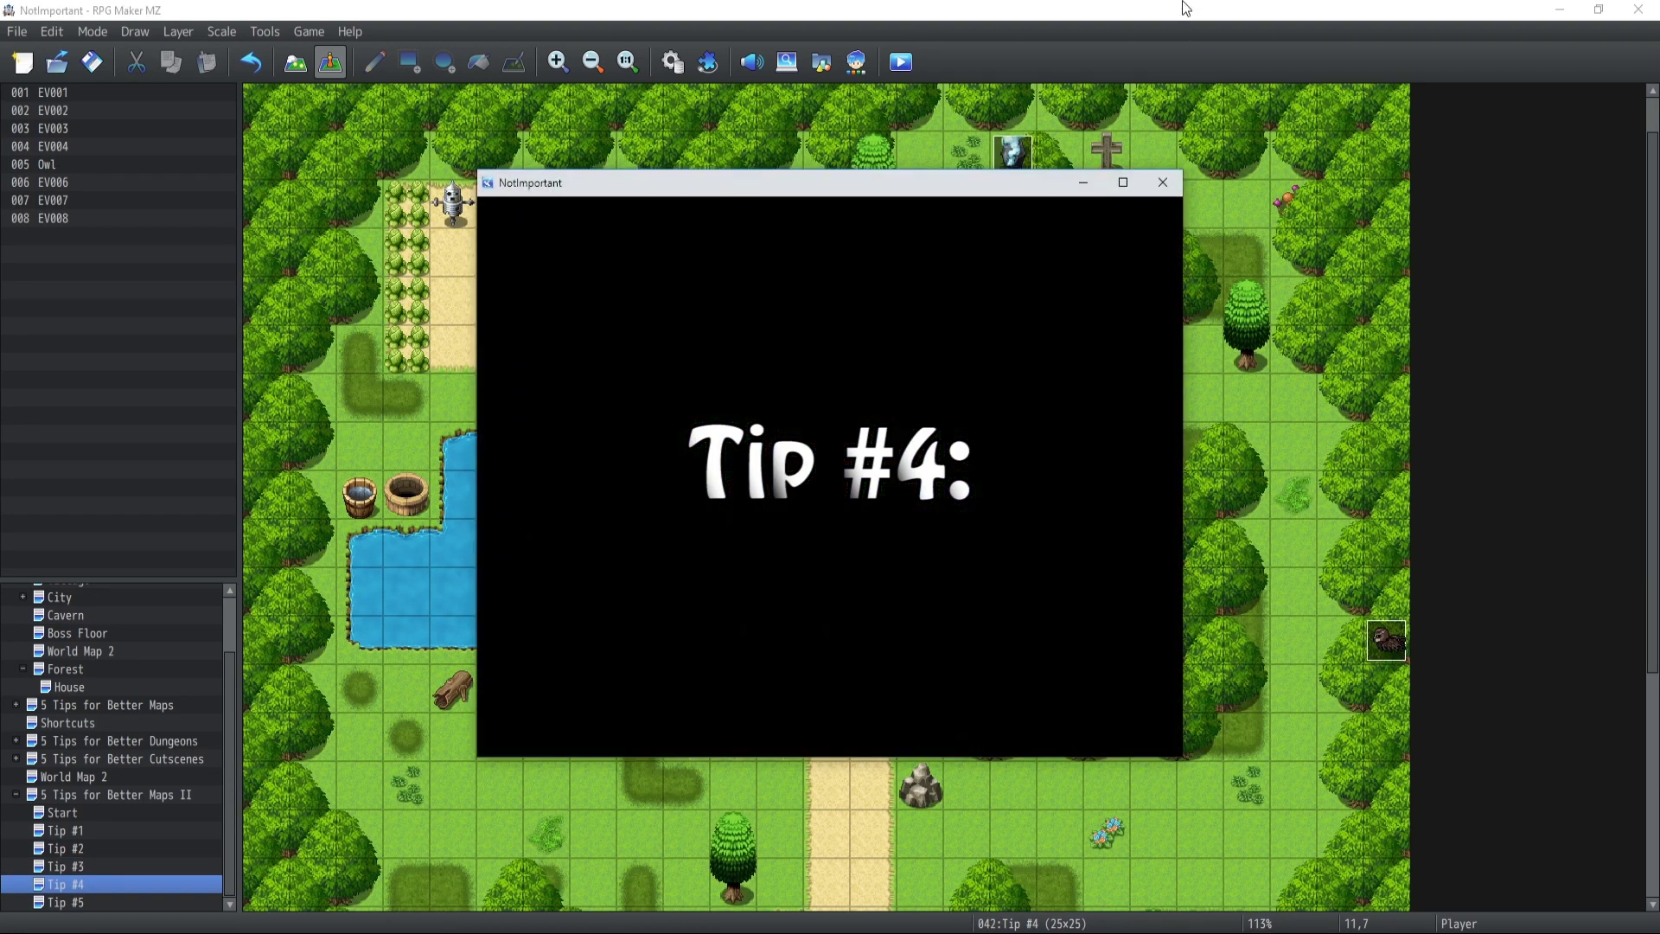
{"action": "key", "text": "Up"}
{"action": "key", "text": "Return"}
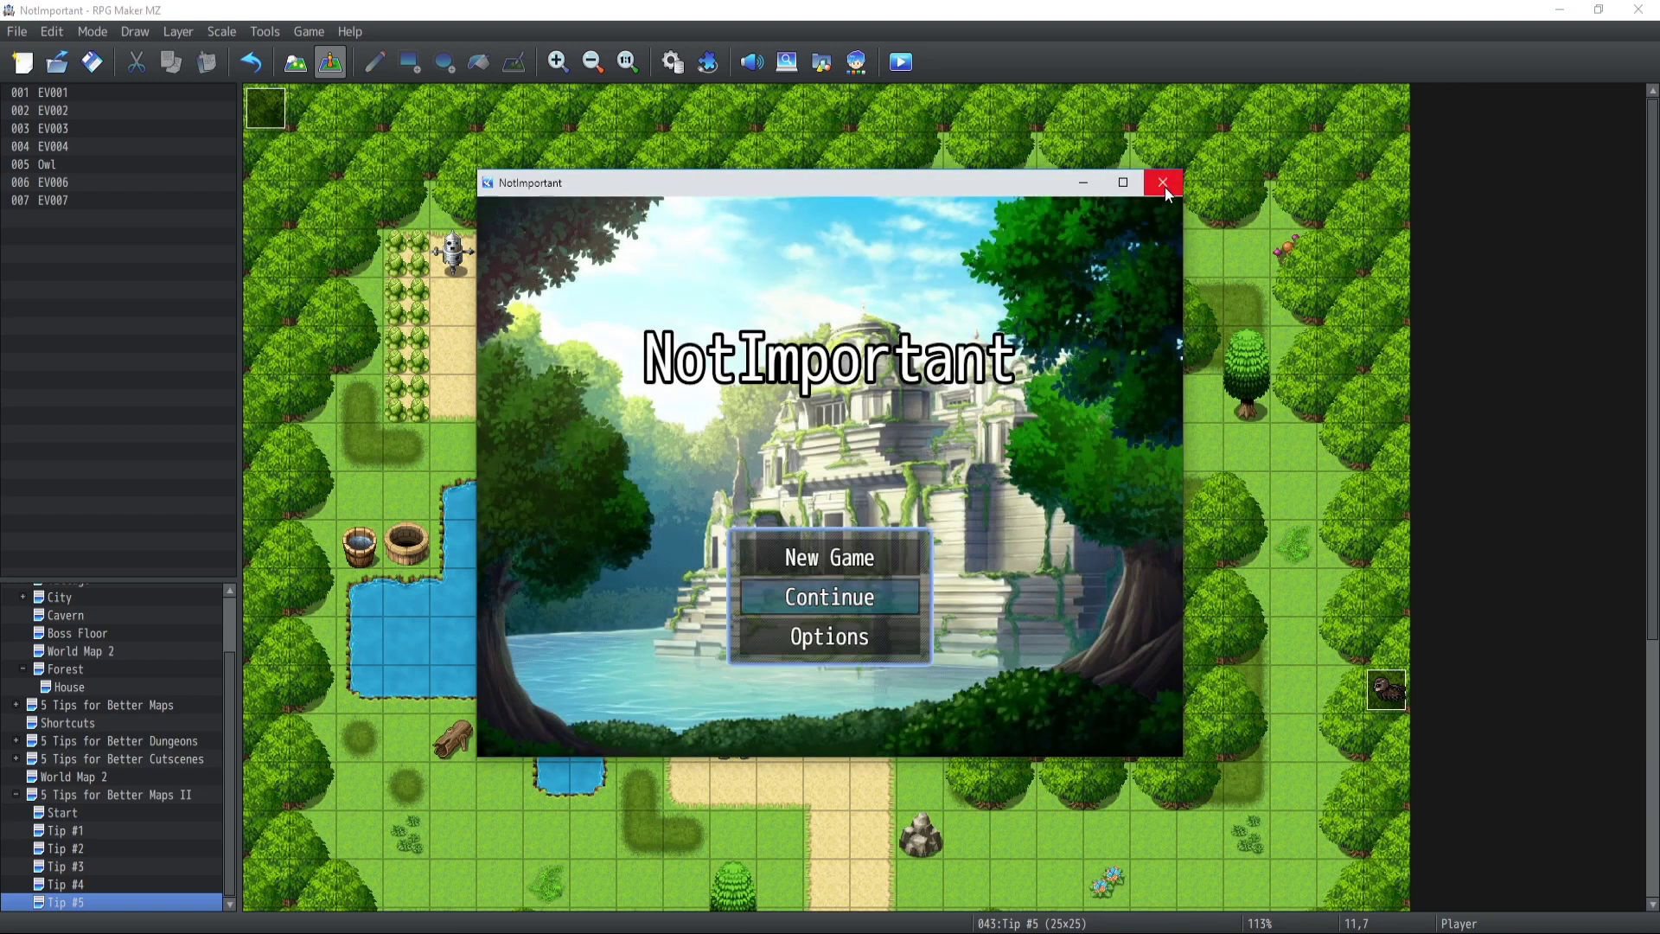
Start a New Game from the title screen to view the farm's moonlit night tint
{"action": "key", "text": "Up"}
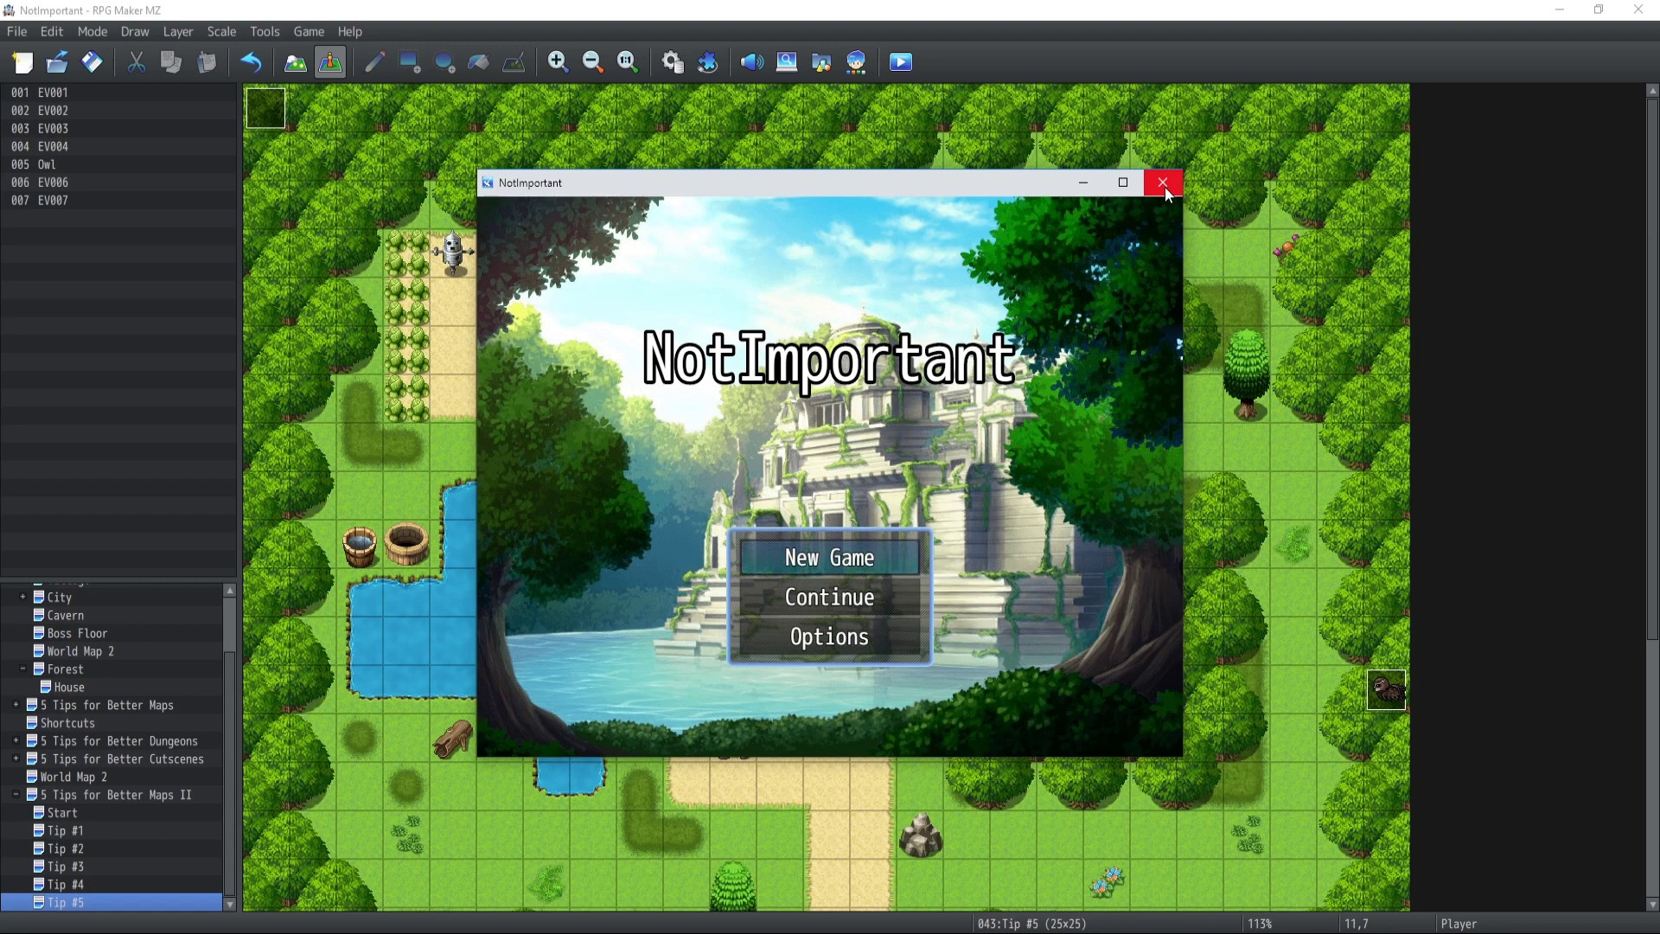
{"action": "key", "text": "Return"}
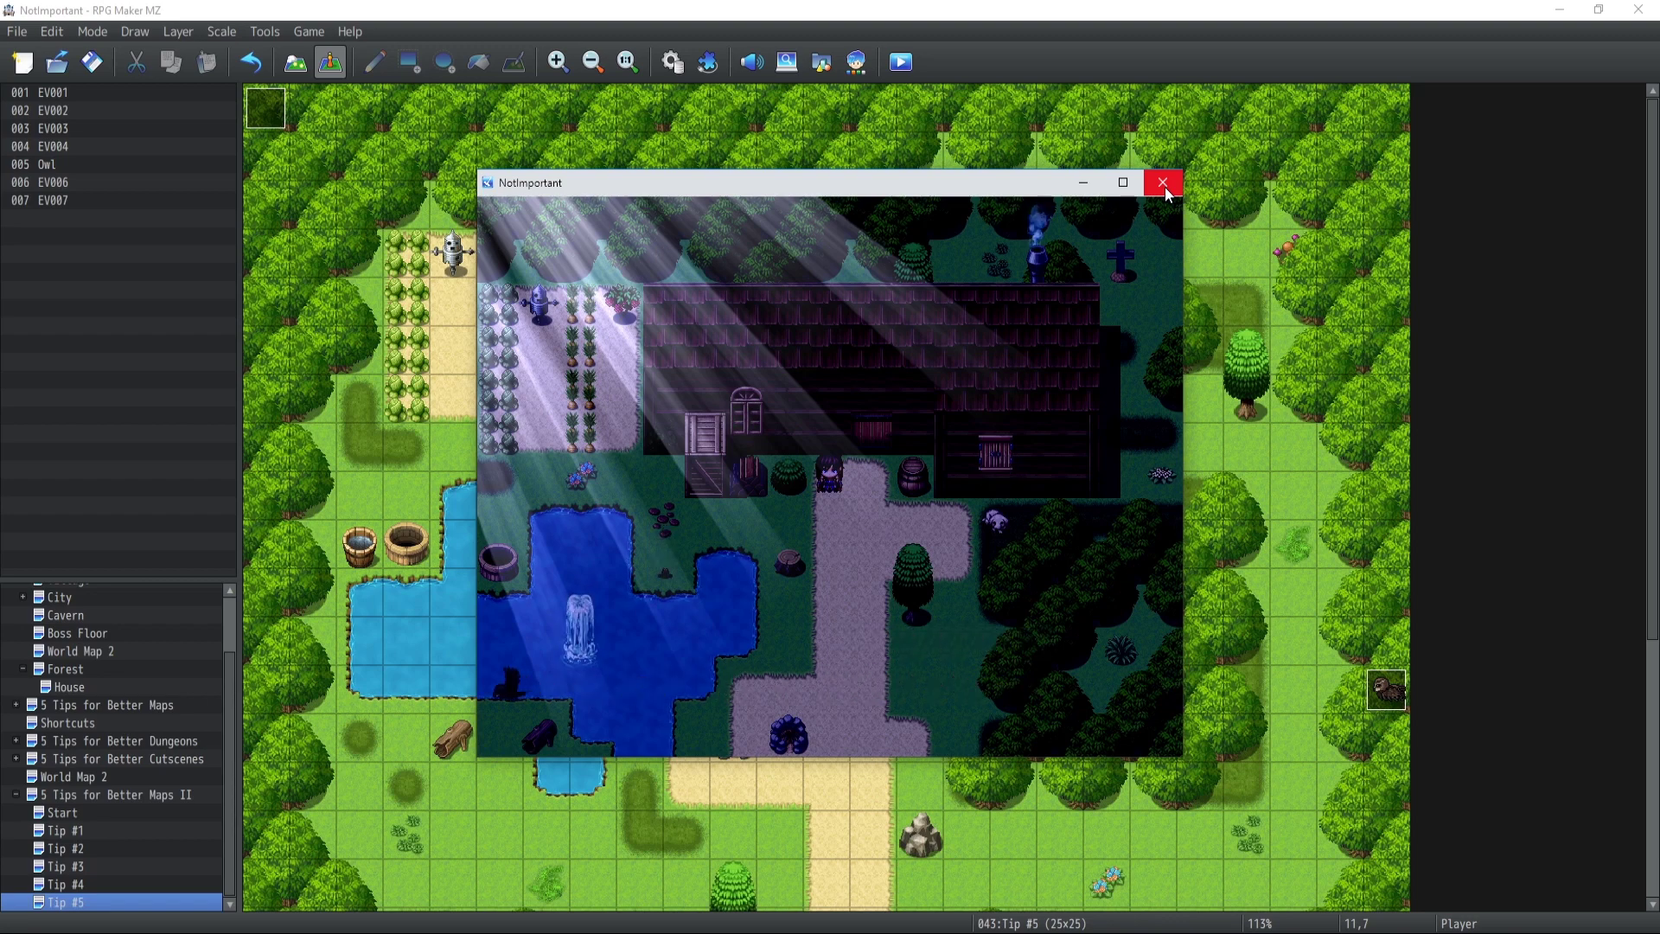
{"action": "left_click", "coordinate": [1164, 192]}
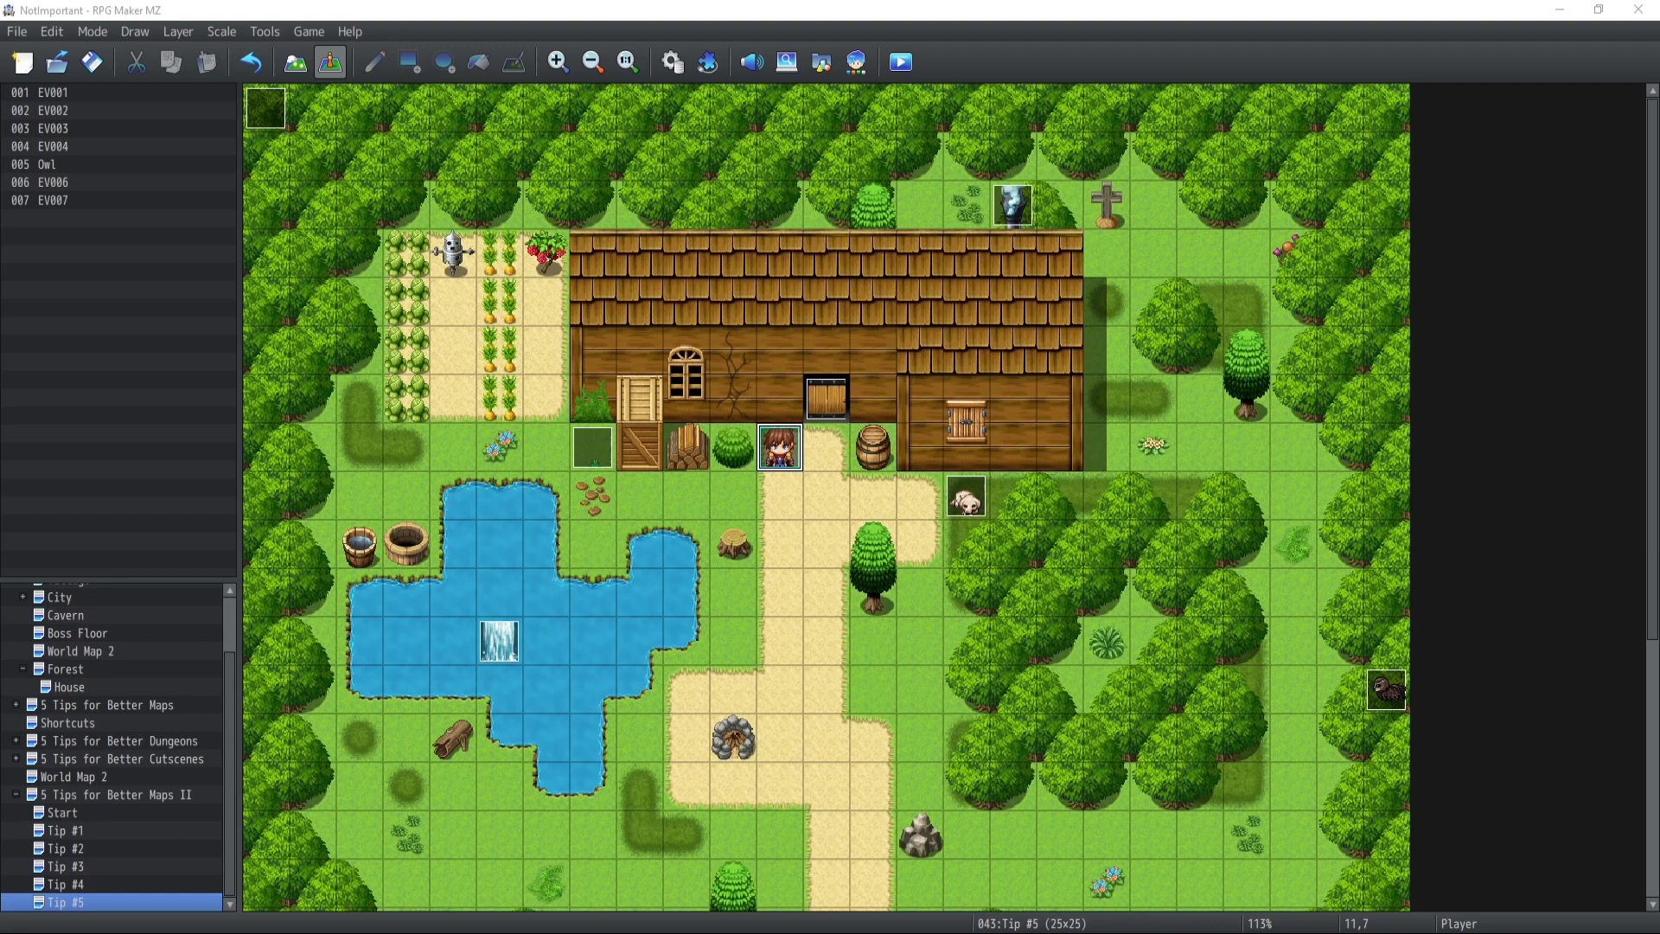